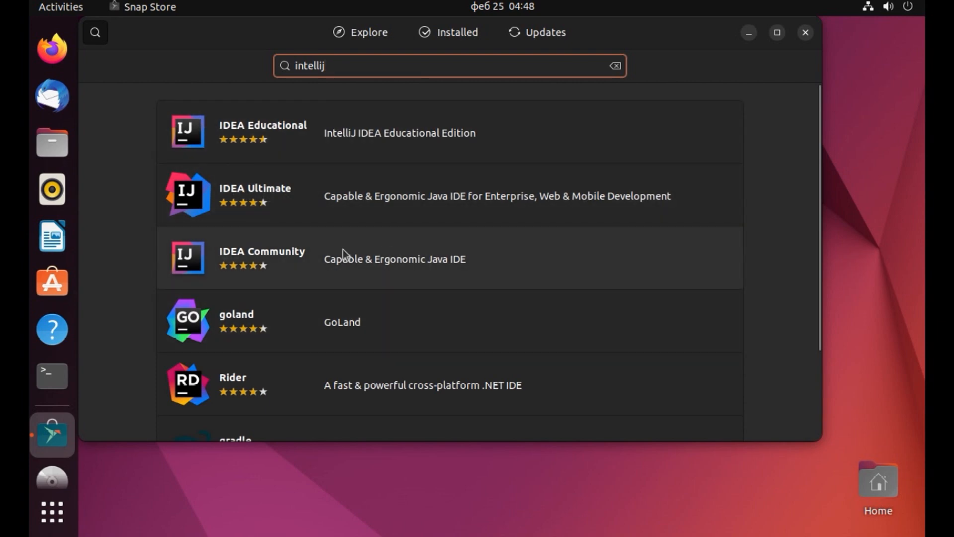
Step: Scroll through the IDEA Community details page in Snap Store, then close the store
click(345, 255)
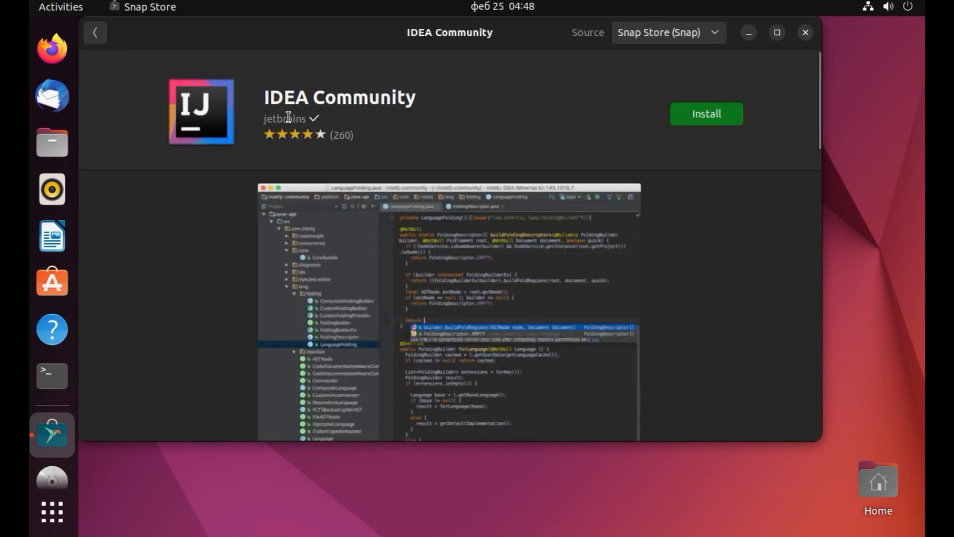
scroll(260, 331, down, 5)
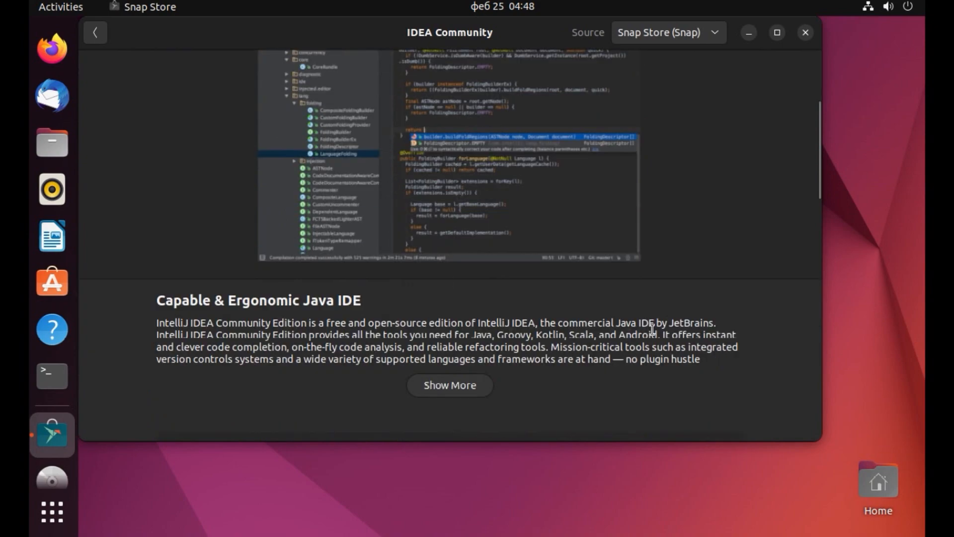
scroll(547, 298, down, 5)
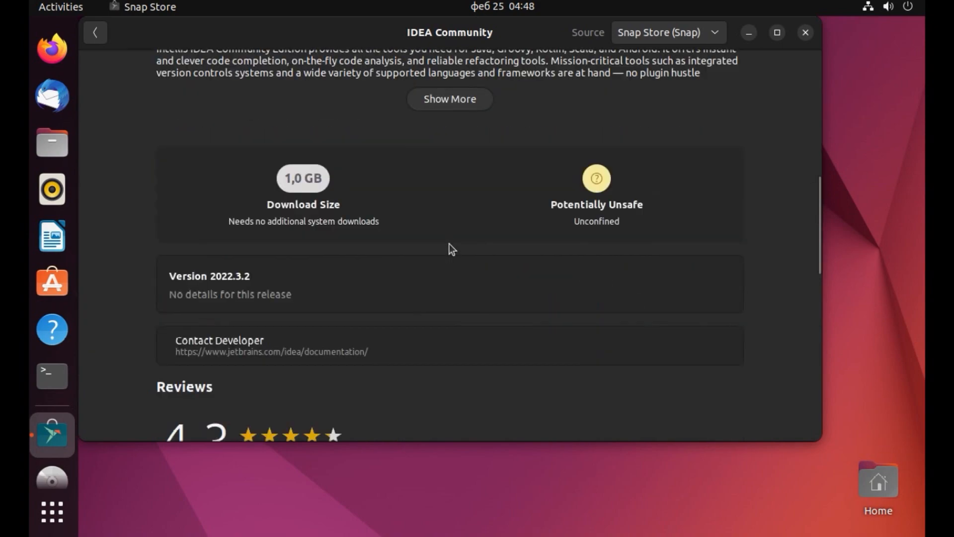
scroll(436, 270, down, 2)
scroll(437, 270, up, 10)
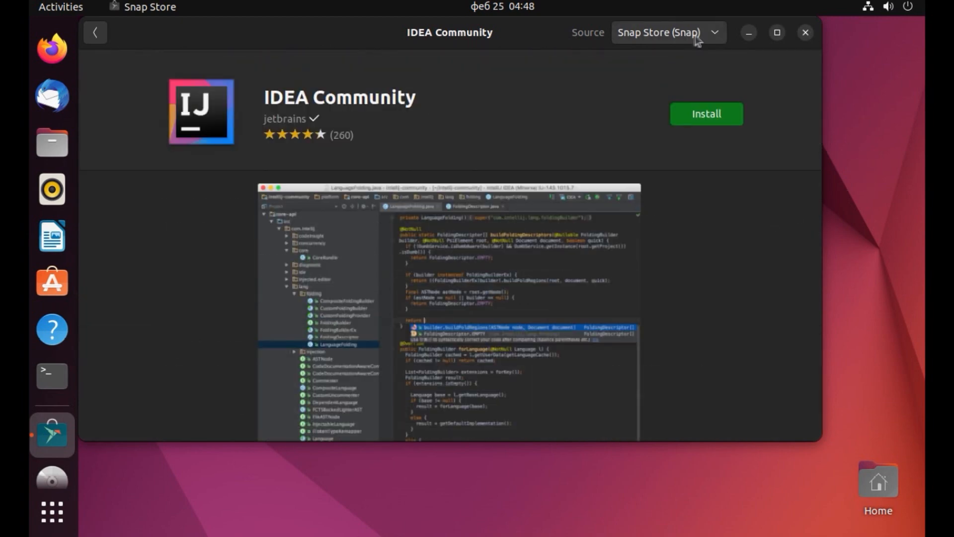
click(805, 33)
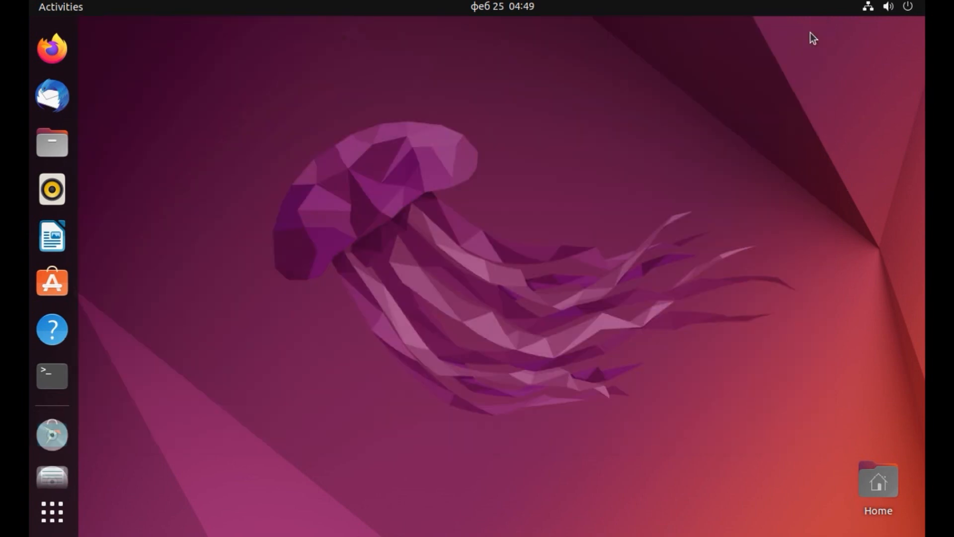
click(52, 48)
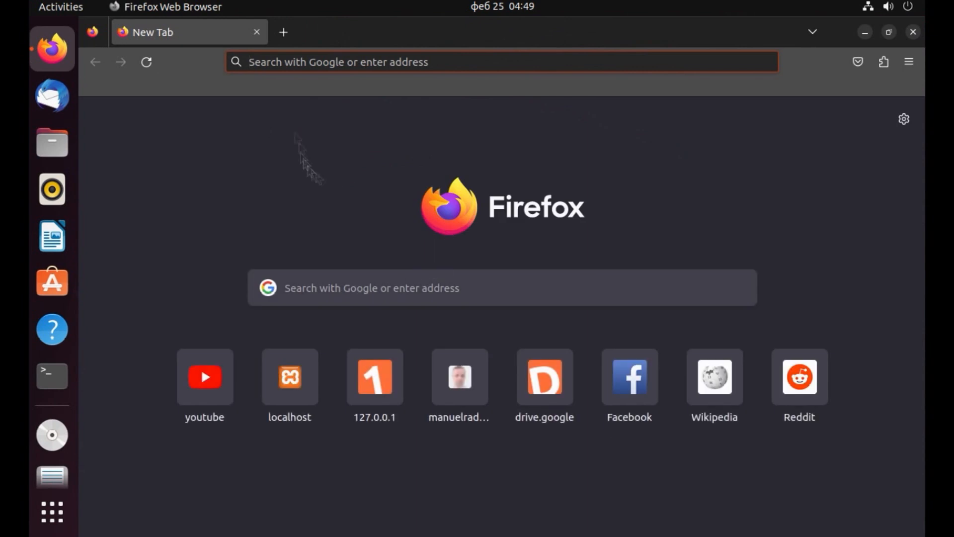
text(www.google.com/)
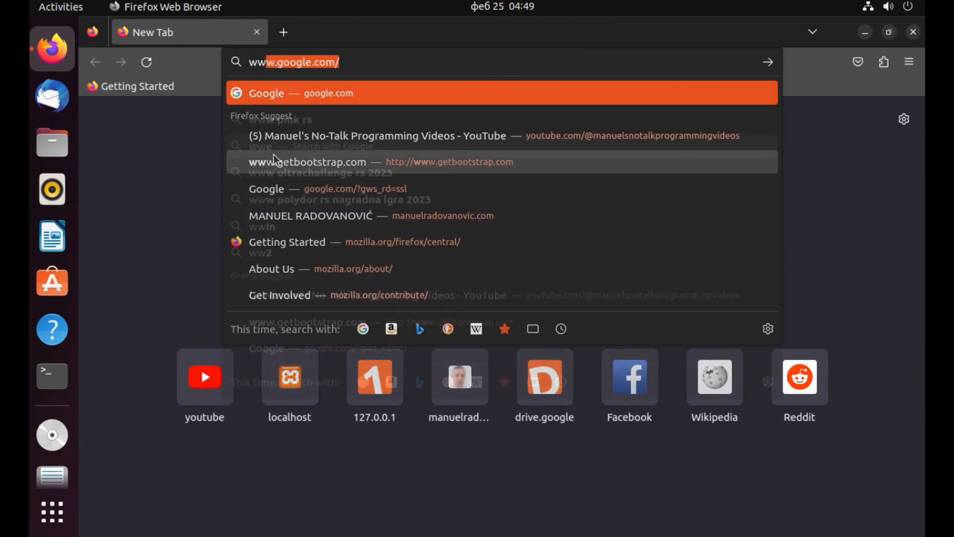
key(Return)
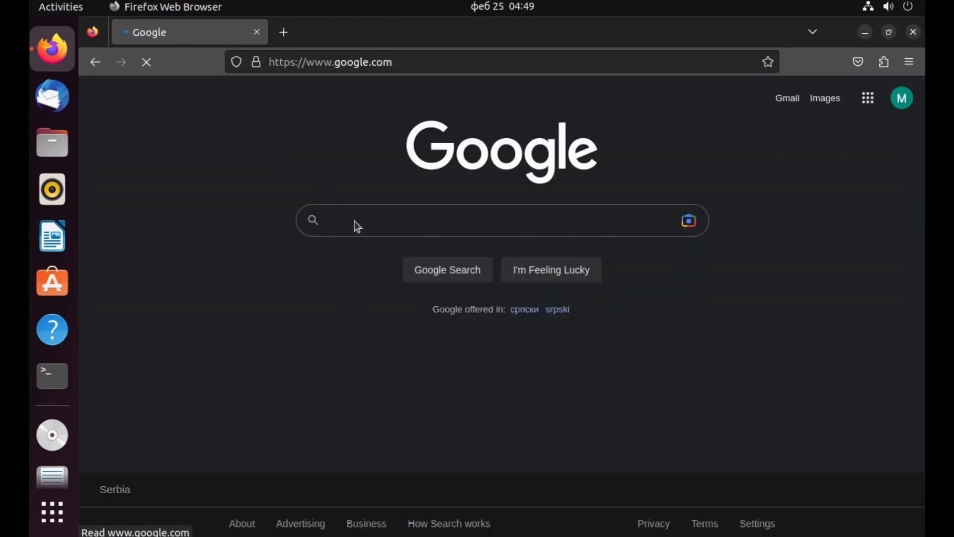
text(intelli)
key(Down)
key(Return)
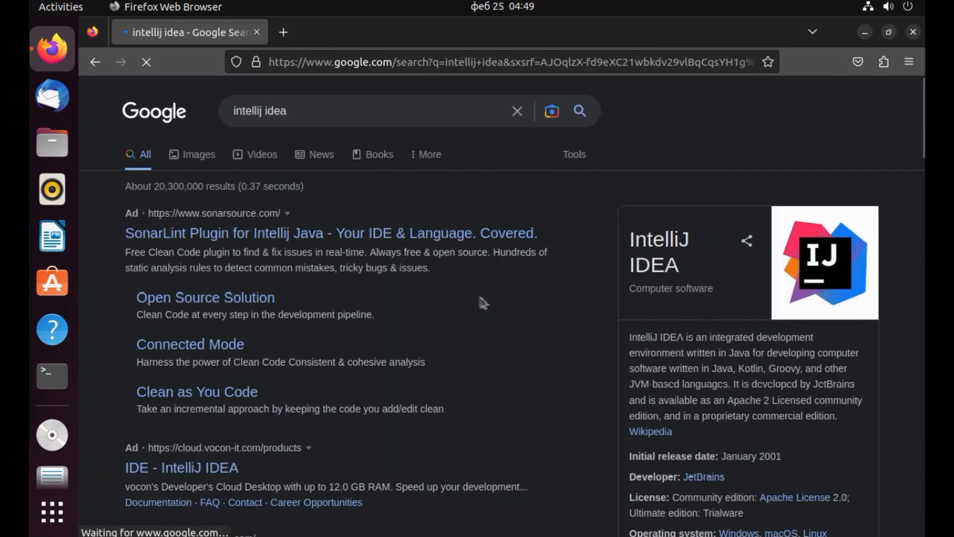
Step: Open the official jetbrains.com IntelliJ IDEA result and accept the site's cookies
scroll(481, 300, down, 3)
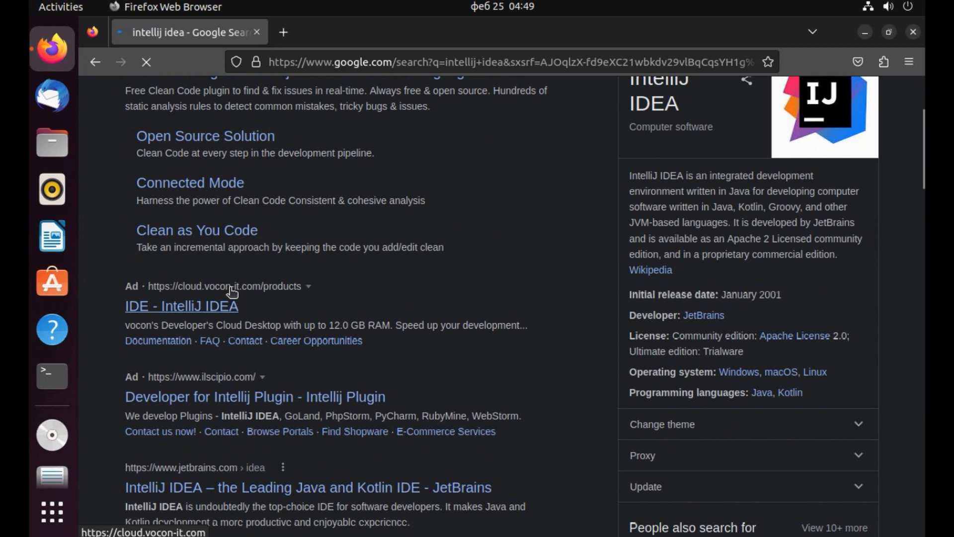
scroll(232, 299, down, 3)
click(311, 332)
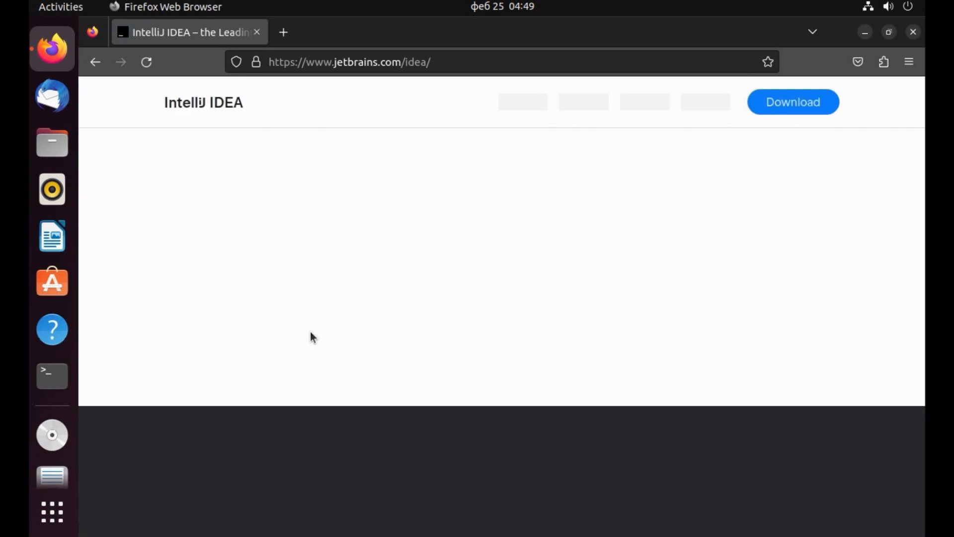
scroll(505, 327, down, 2)
scroll(505, 327, down, 10)
scroll(553, 333, up, 4)
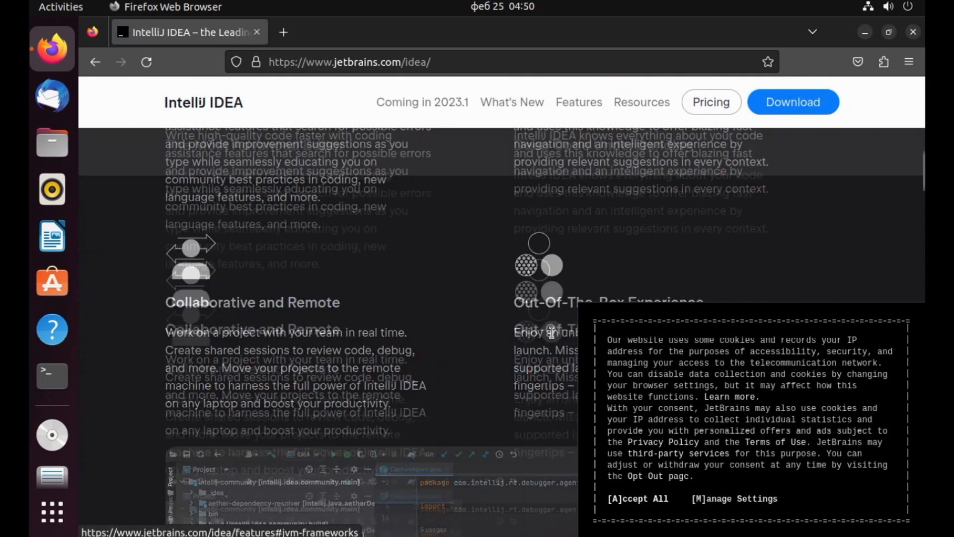
scroll(553, 333, up, 10)
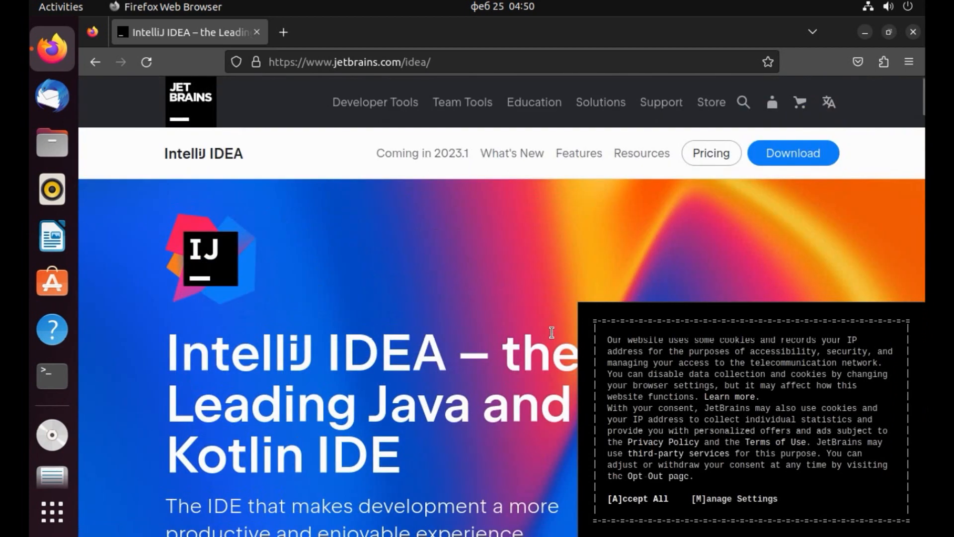
click(640, 499)
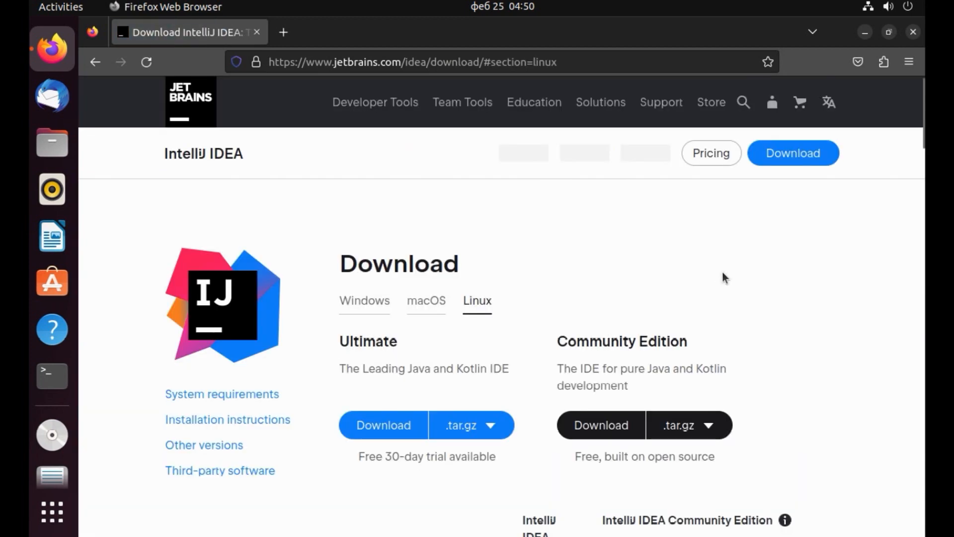
Step: Download the Community Edition .tar.gz (ideaIC-2022.3.2.tar.gz) and show it in its folder
click(711, 427)
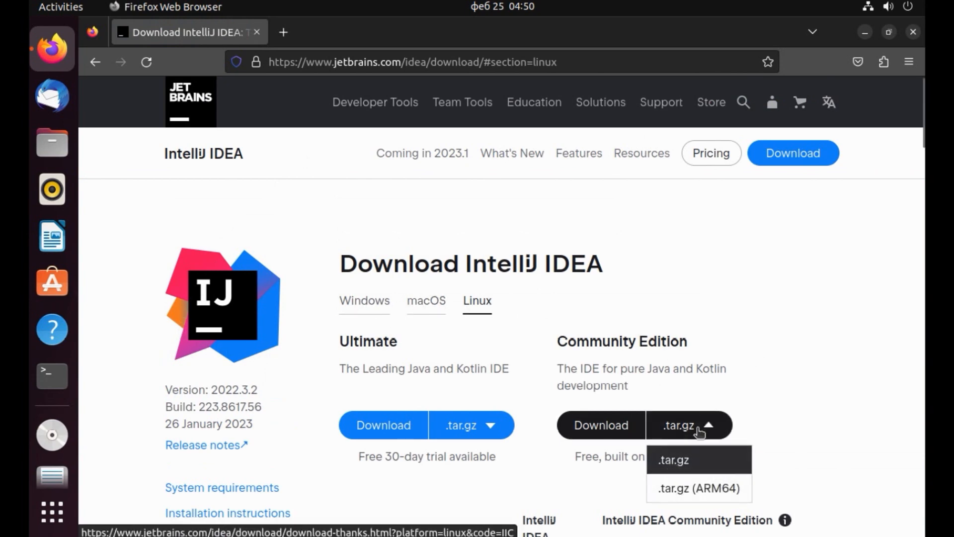
click(695, 460)
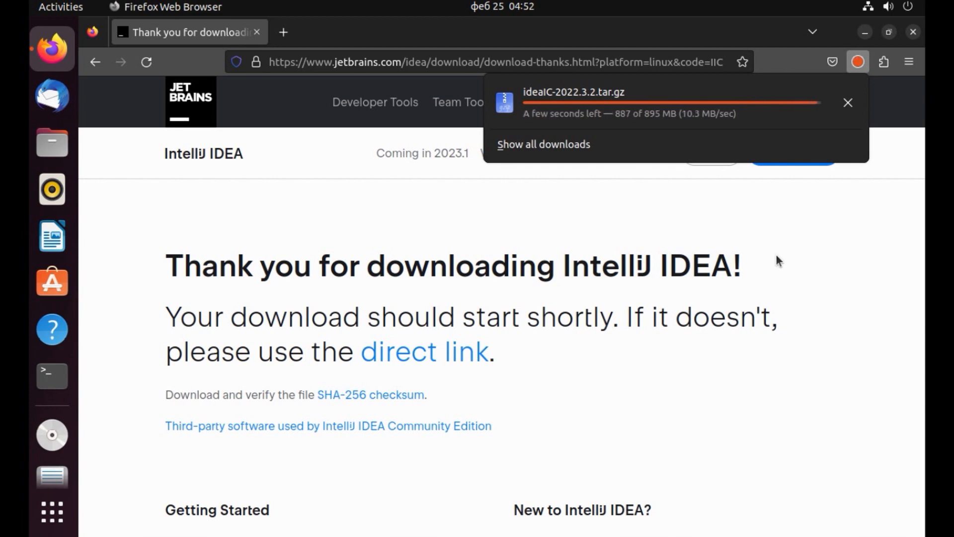
click(849, 99)
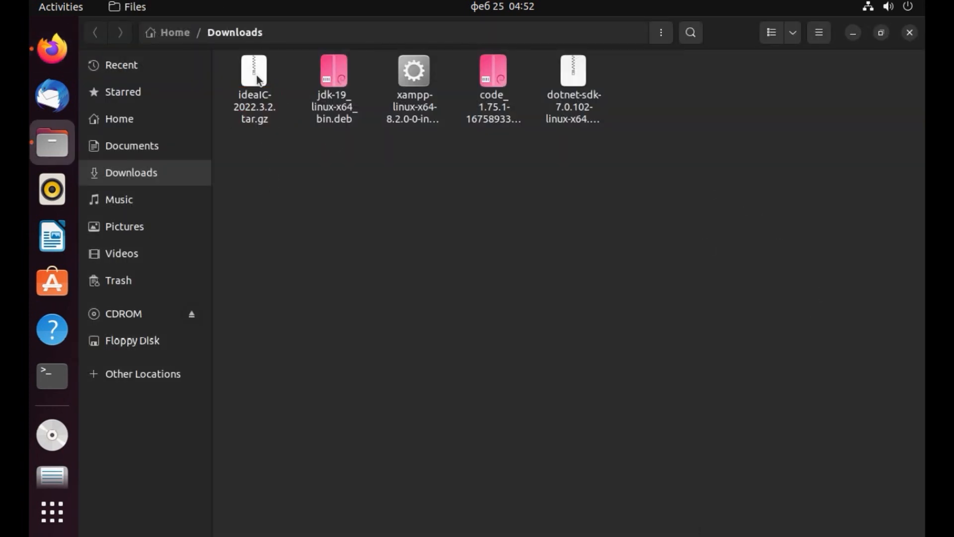
Step: Close the file browser, open a new terminal with Ctrl+Alt+T, and minimize Firefox
click(910, 32)
key(ctrl+alt+t)
click(863, 34)
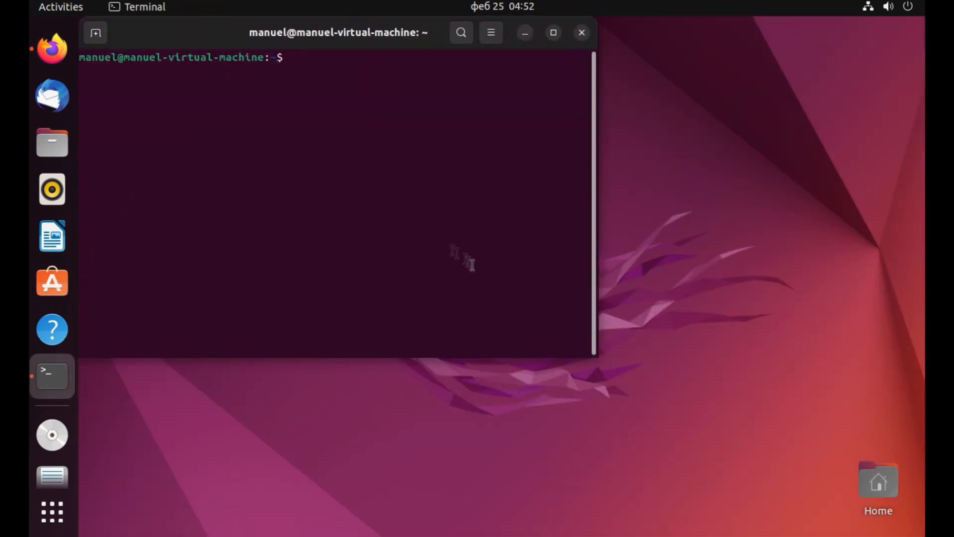
Step: Enlarge the terminal text, then cd into Downloads and list its files
click(490, 34)
click(593, 79)
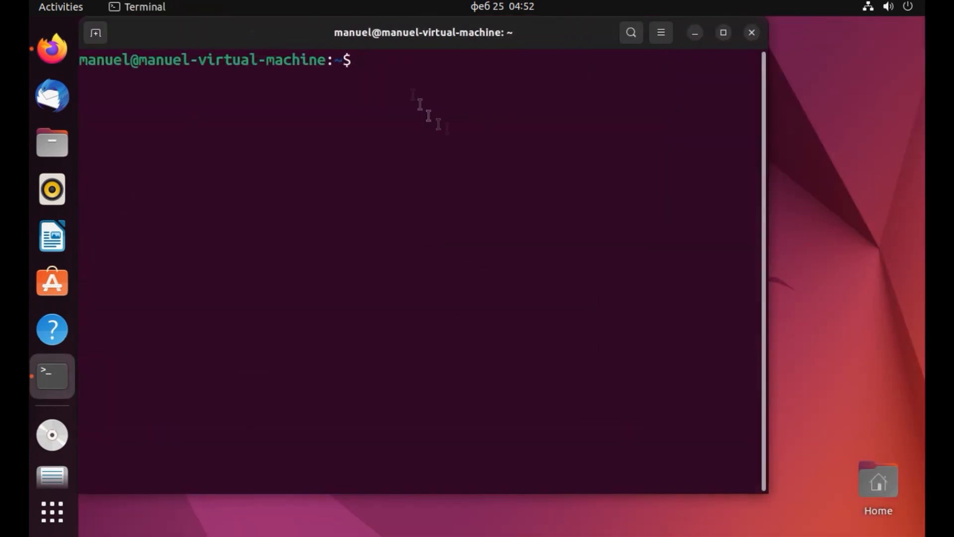
text(cd Docume)
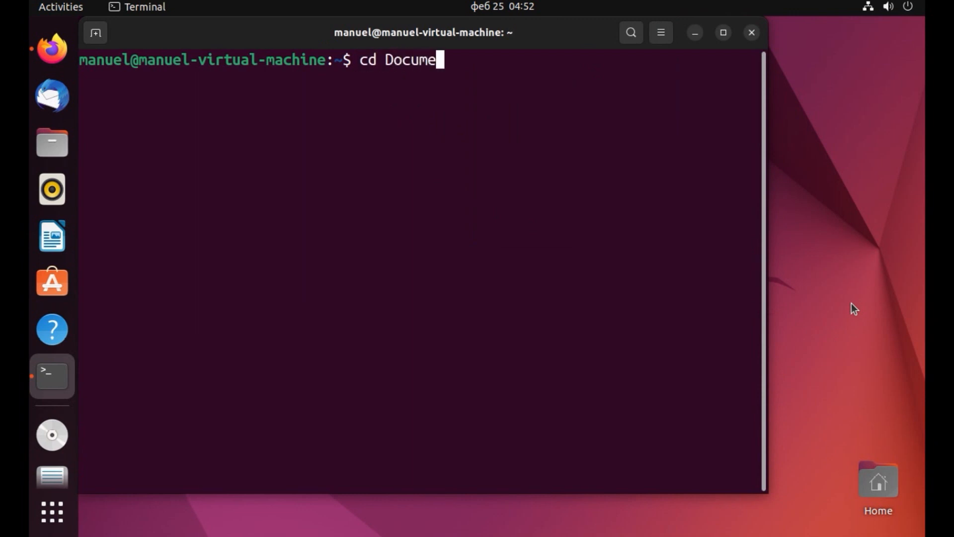
key(BackSpace)
key(BackSpace)
key(BackSpace)
key(BackSpace)
text(wn)
key(Tab)
key(Return)
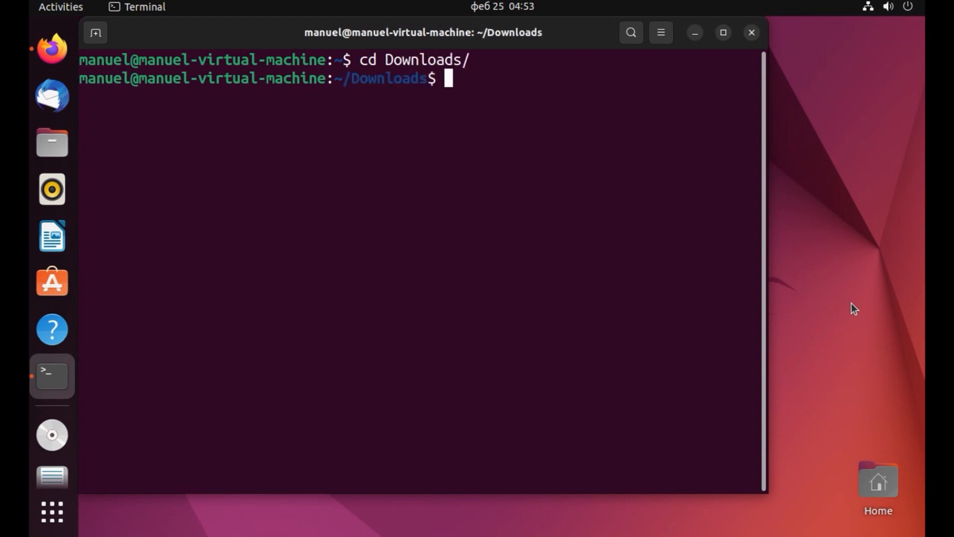
text(ls)
key(Return)
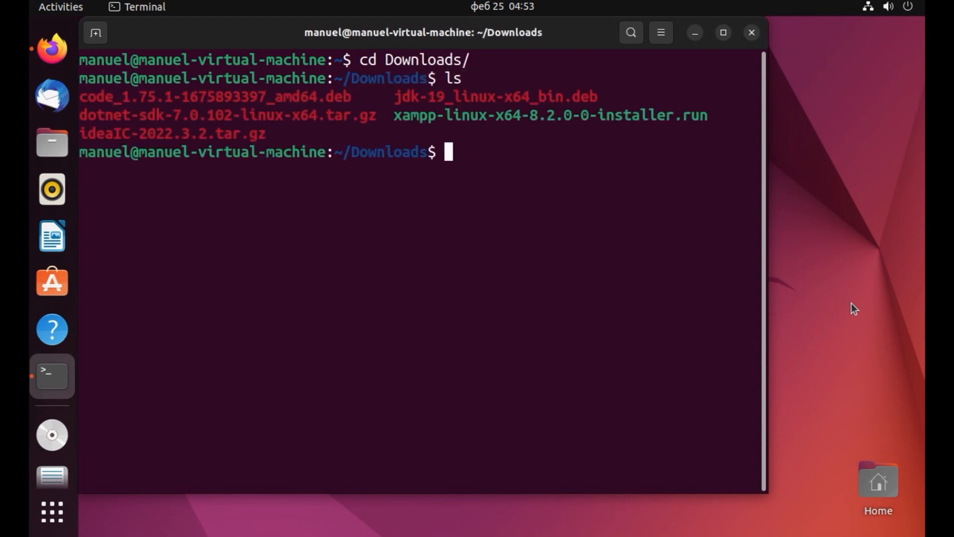
Step: Extract ideaIC-2022.3.2.tar.gz with sudo tar -xzf, entering the account password
text(sudo tar -)
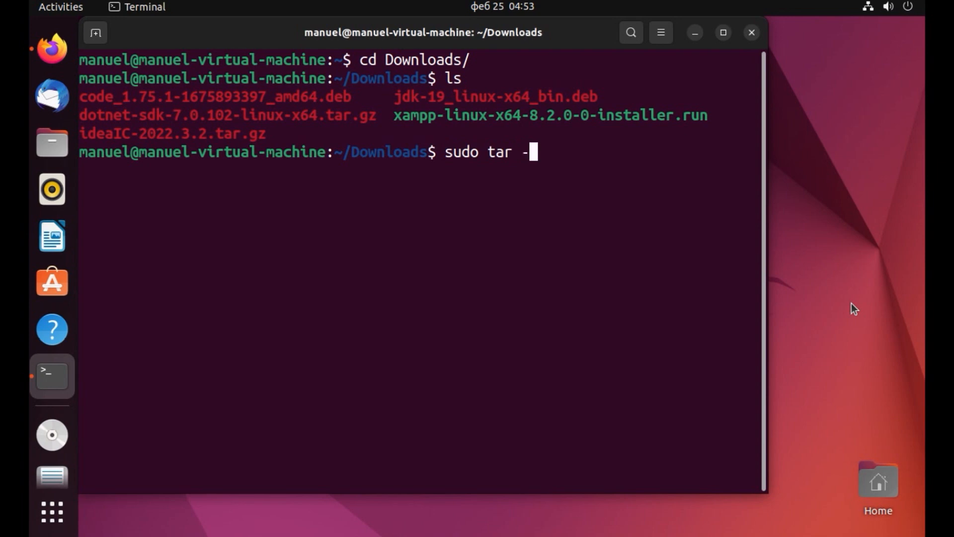
text(xzf idea)
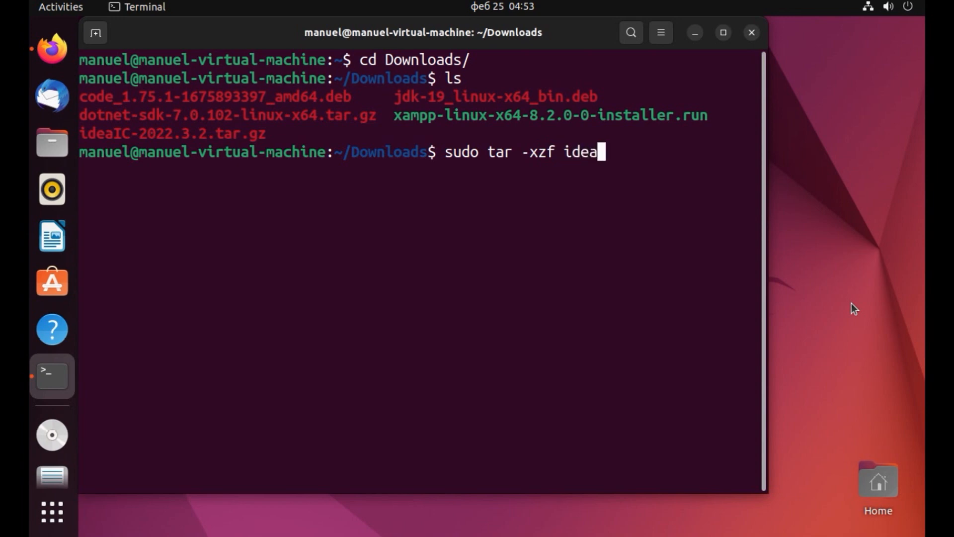
key(Tab)
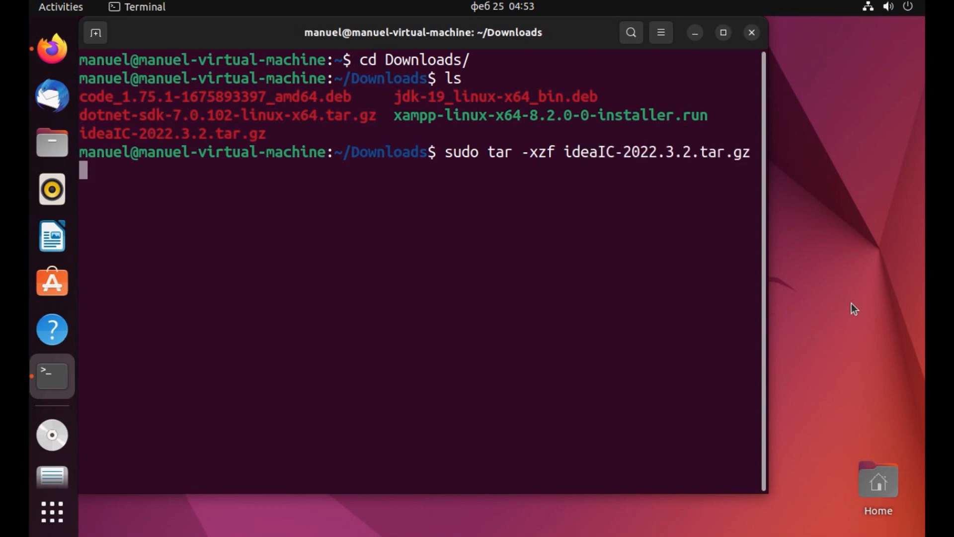
key(Return)
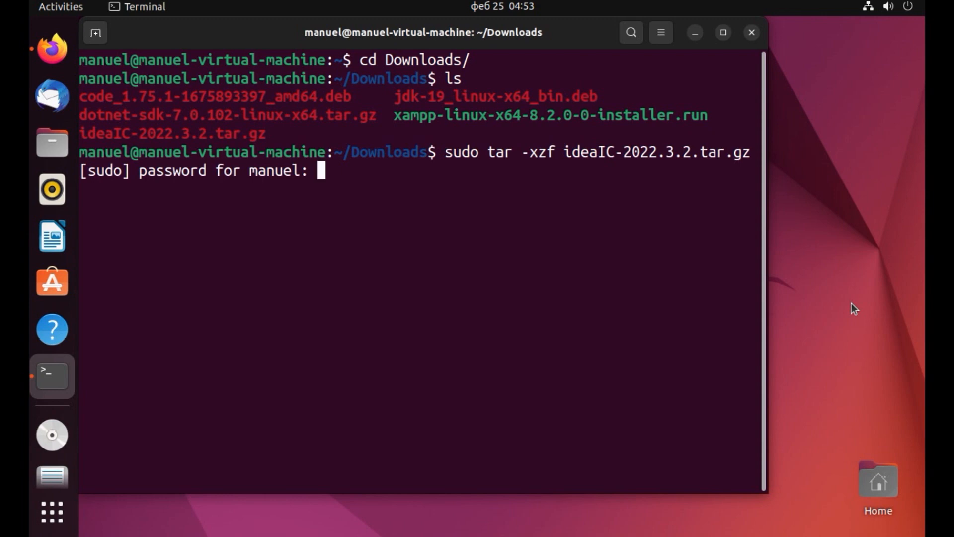
key(Return)
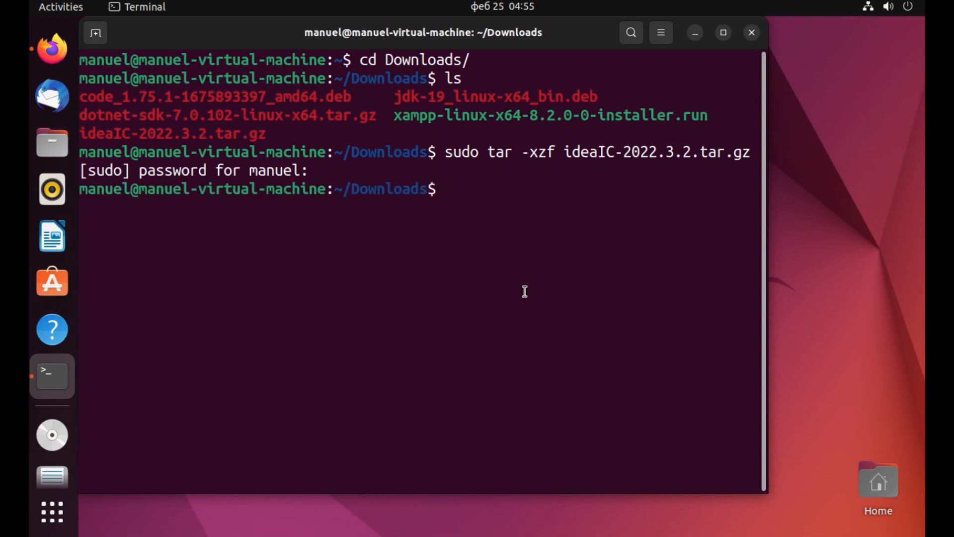
Step: Enter the extracted idea-IC-223.8617.56 folder and list its contents
text(ls)
key(Return)
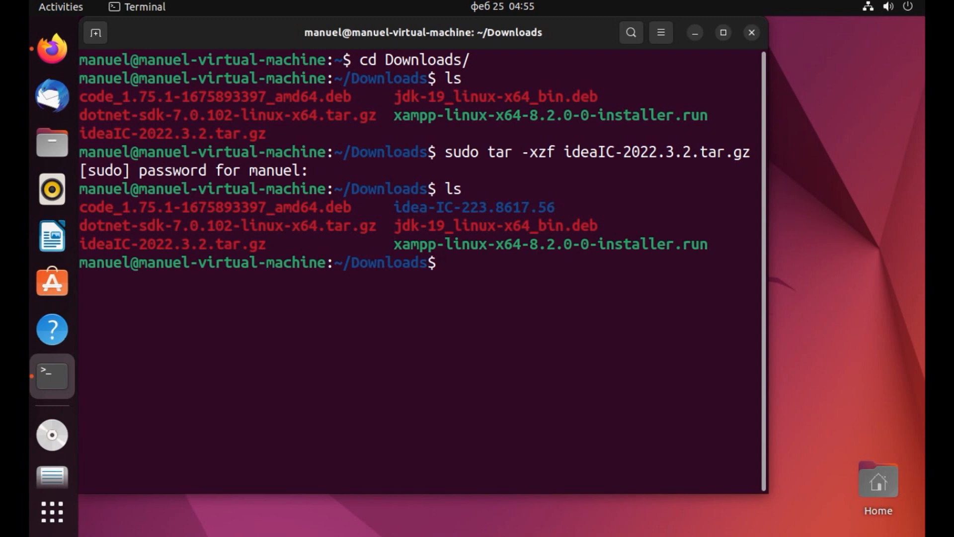
text(cd idea-IC)
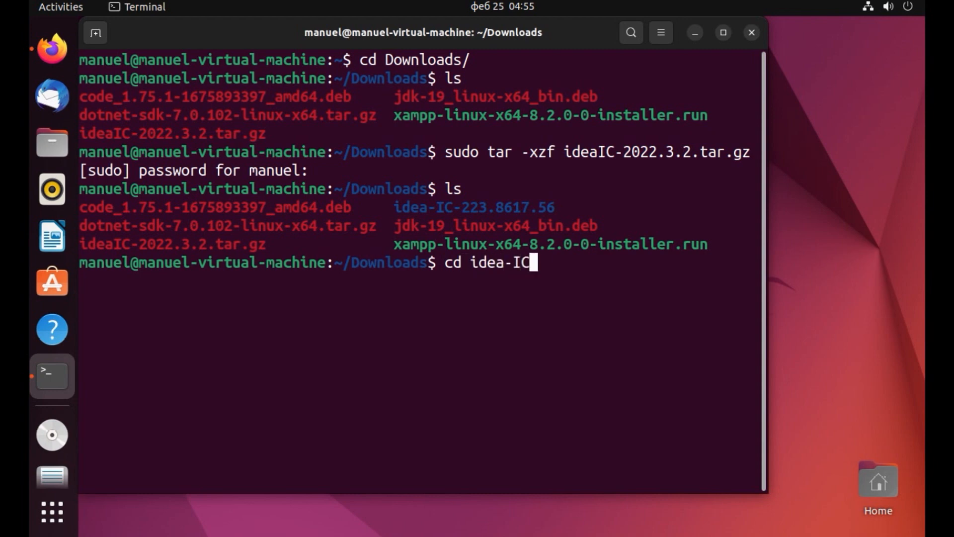
text(-223.8617.56)
key(Return)
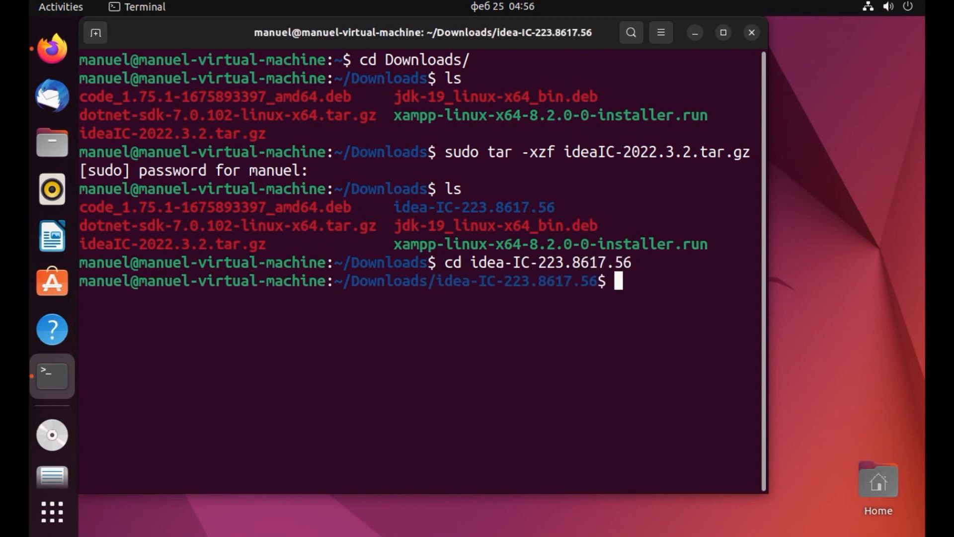
text(ls)
key(Return)
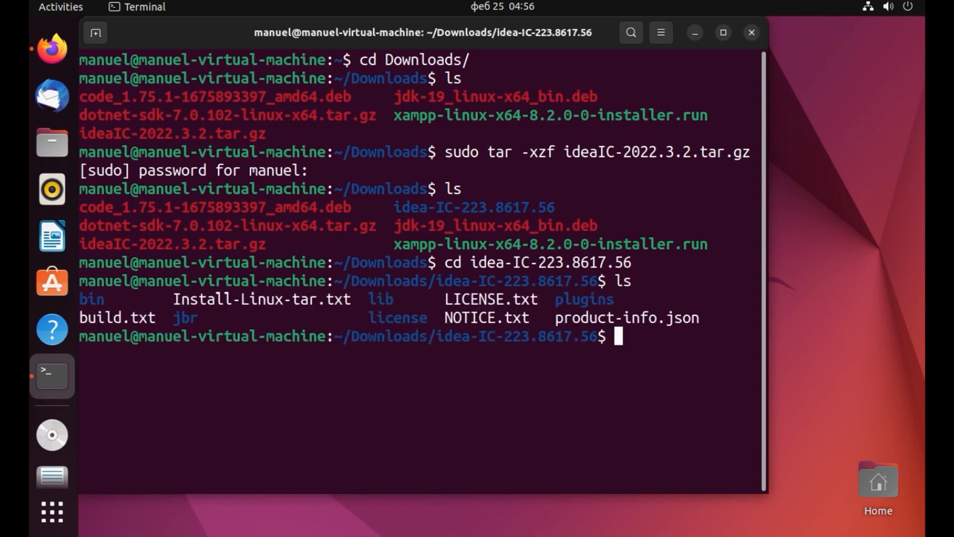
Step: Move into bin and start IntelliJ IDEA with ./idea.sh
text(cd bin)
key(Return)
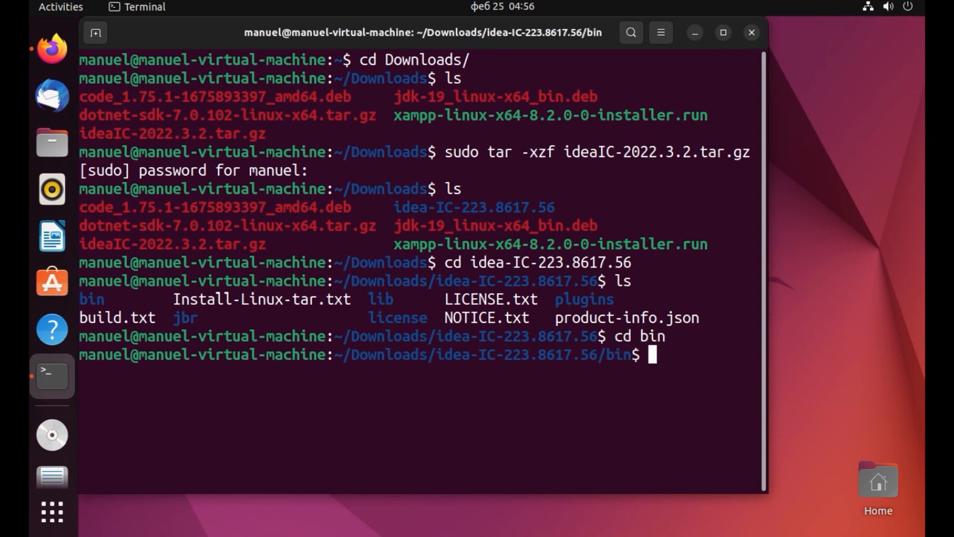
text(ls)
key(Return)
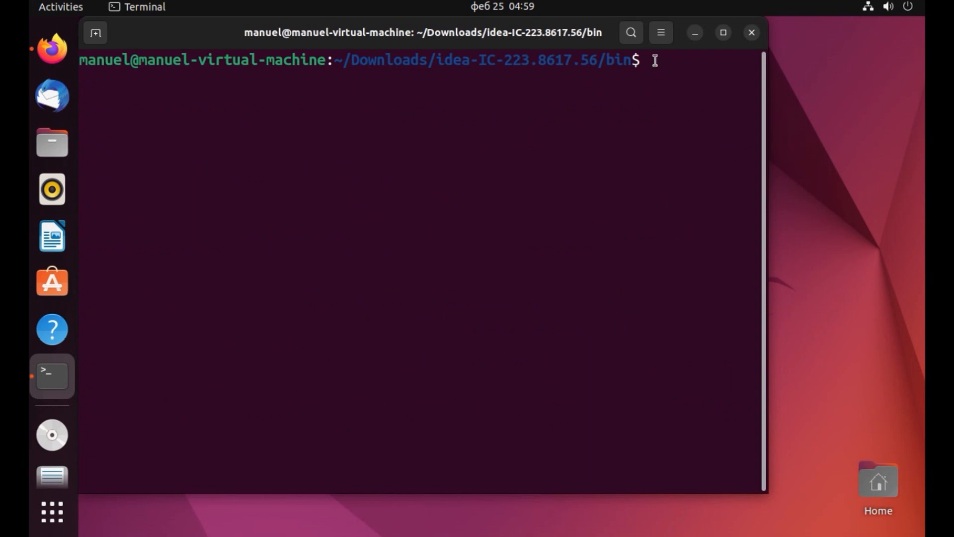
text(./idea.sh)
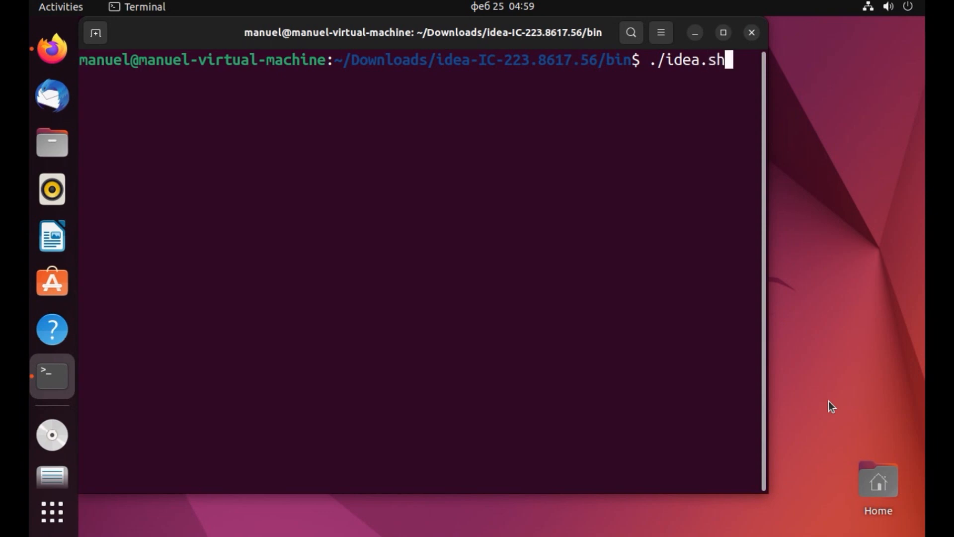
key(Return)
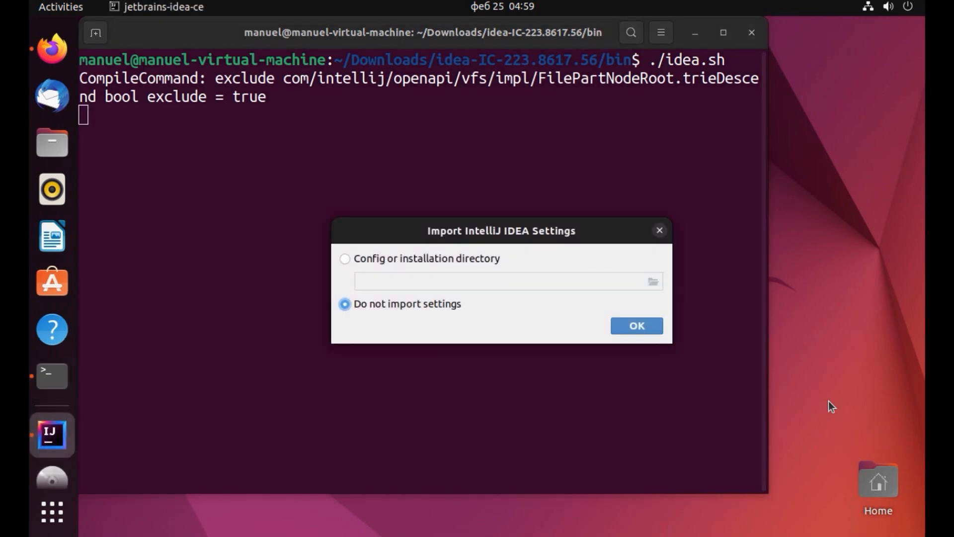
Step: Continue with 'Do not import settings', then open the welcome screen's gear menu
click(638, 325)
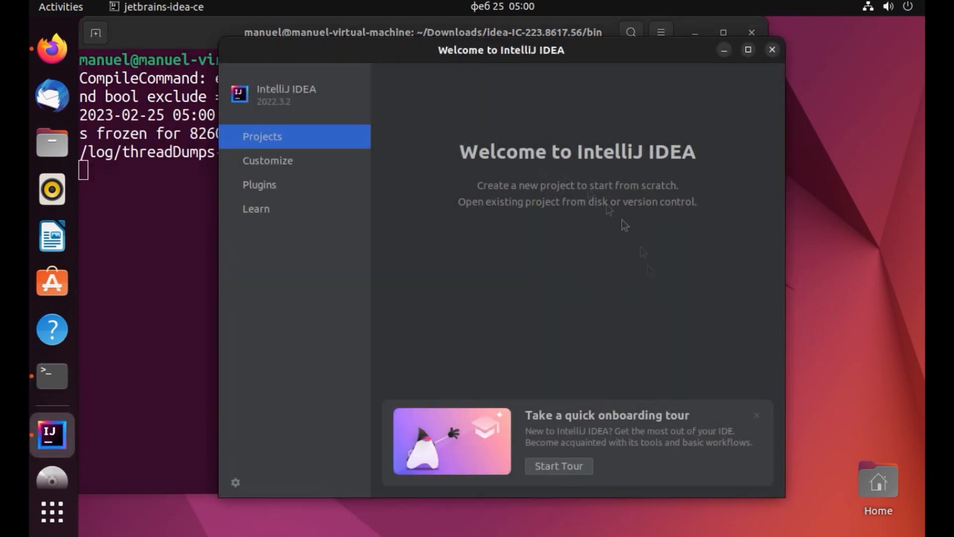
click(236, 484)
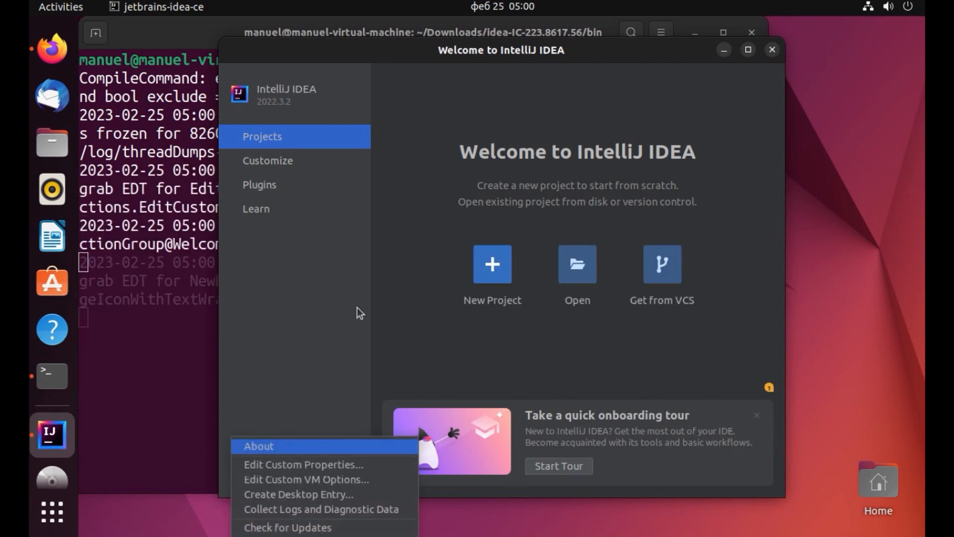
Step: Create an IntelliJ IDEA desktop entry for all users, authenticating with the account password
click(328, 495)
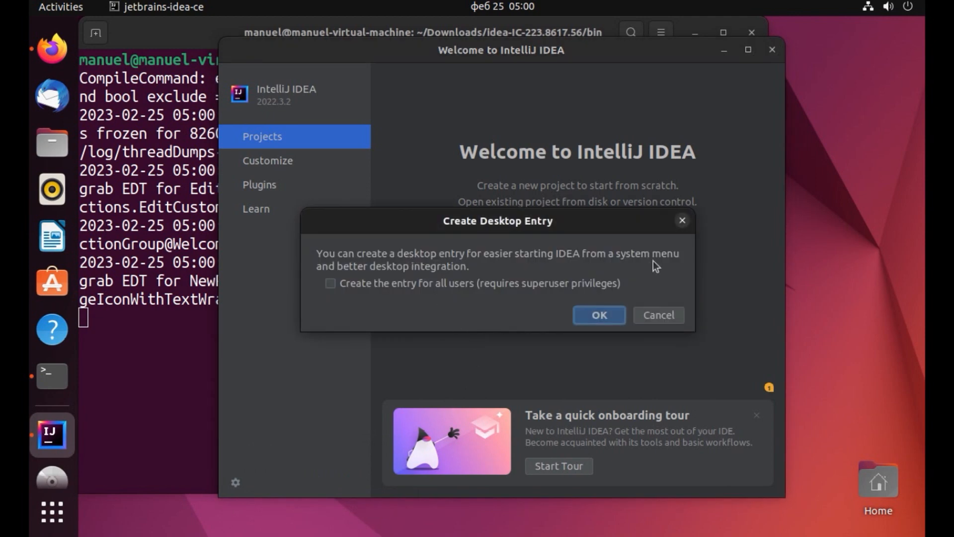
click(330, 284)
click(599, 315)
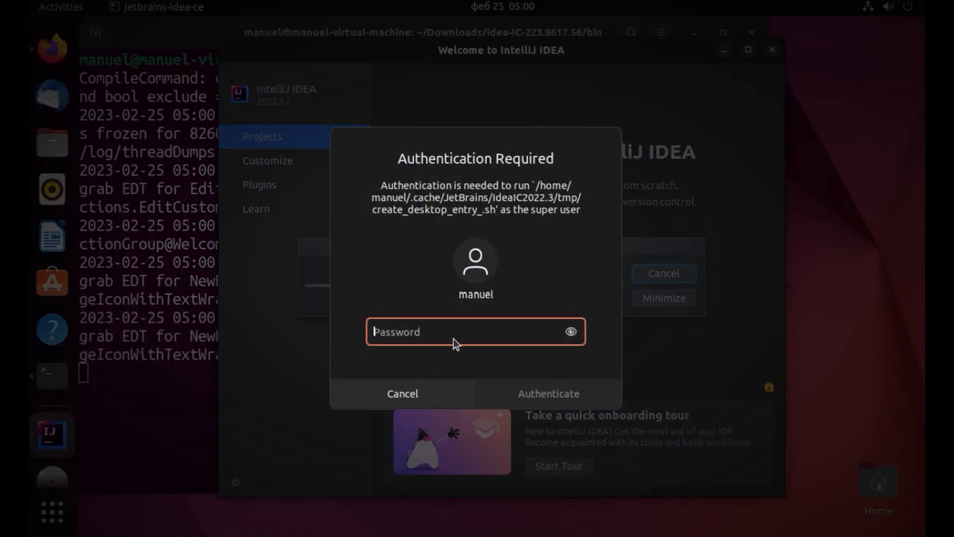
text(manuel)
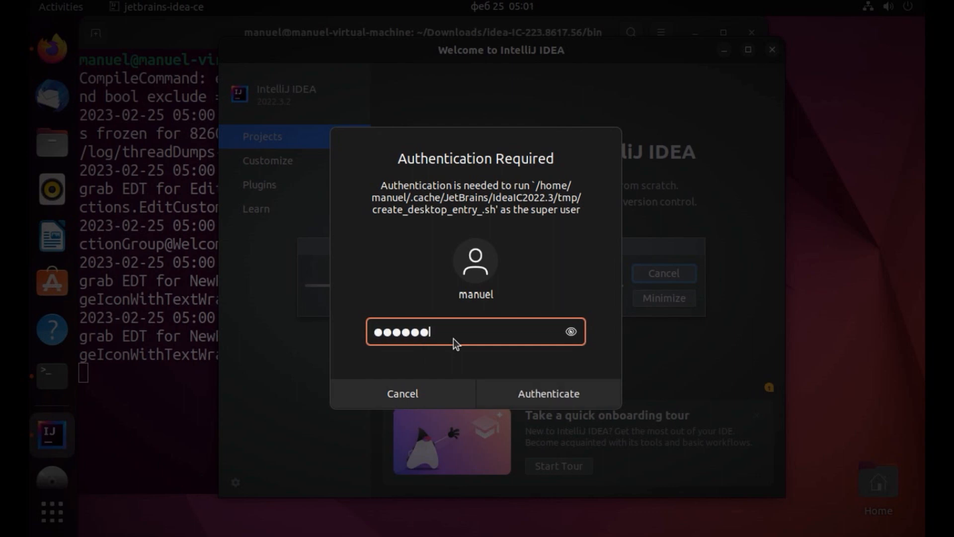
text(***)
click(550, 390)
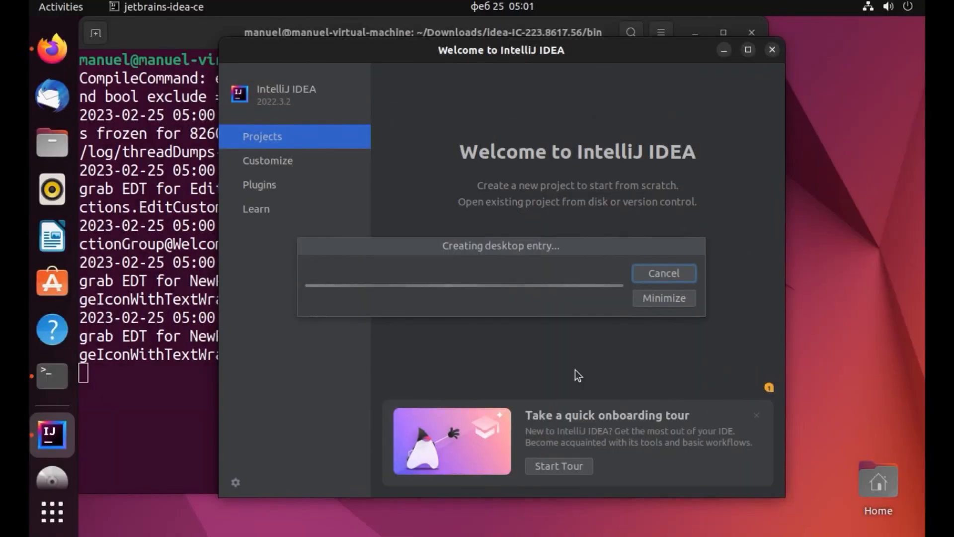
Step: Find IntelliJ IDEA in the application search, then dismiss the onboarding tour
click(52, 513)
click(471, 41)
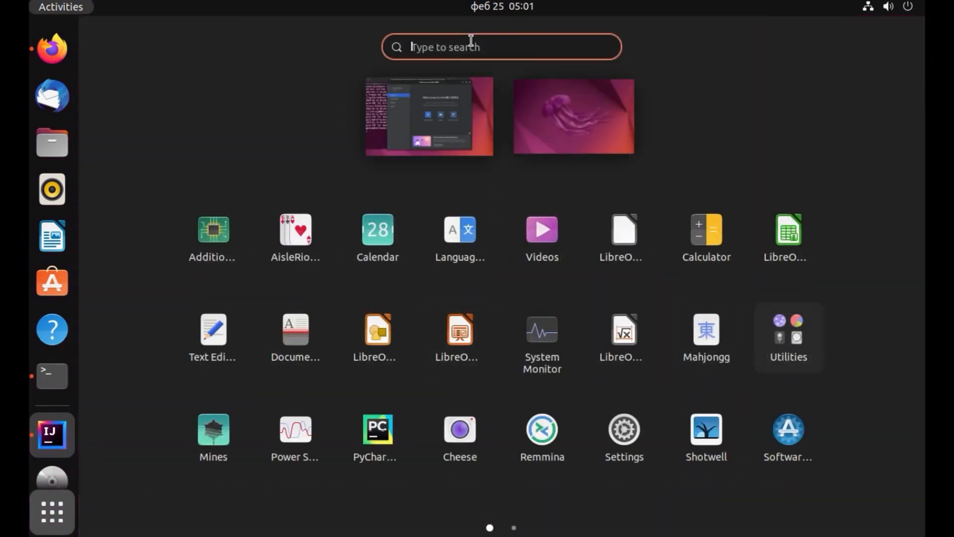
text(inte)
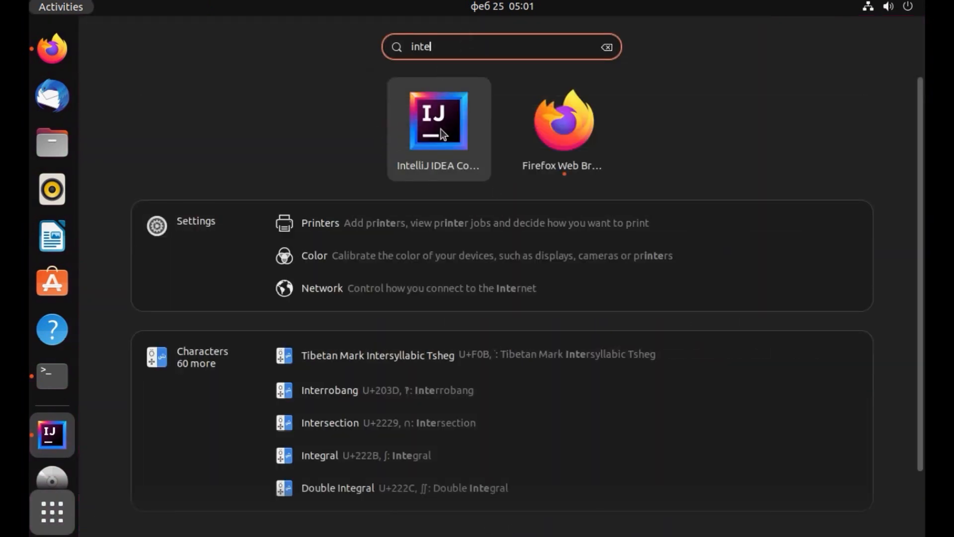
key(Return)
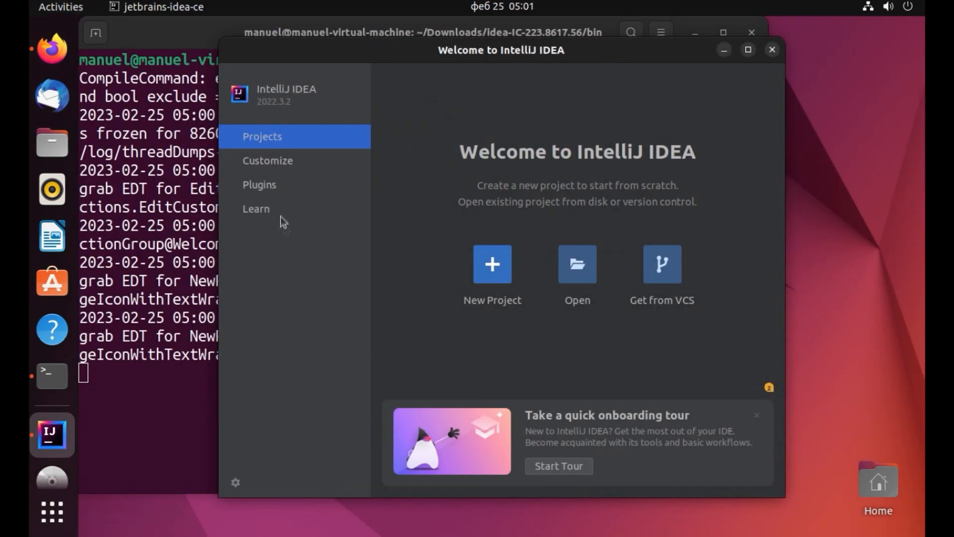
click(756, 414)
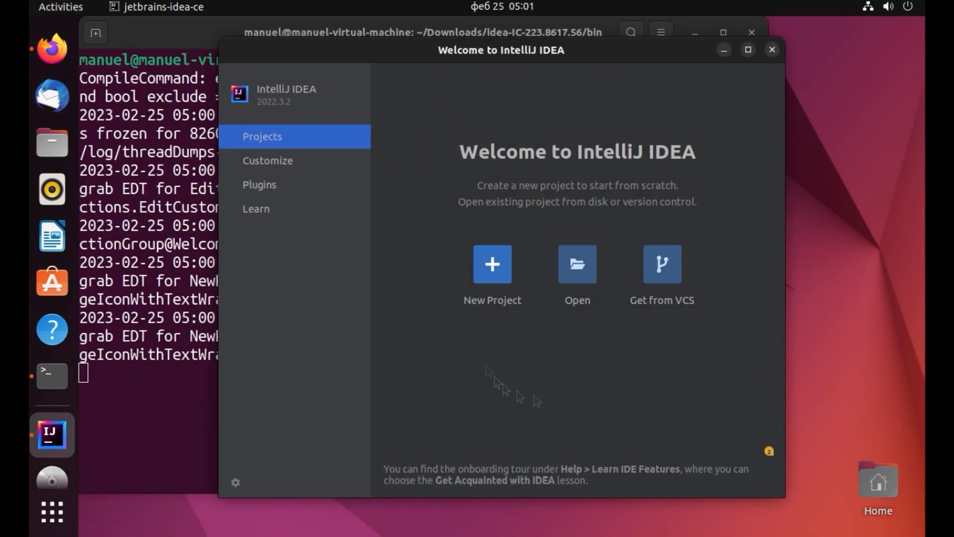
Step: Create the Java project hello_world in JavaProjects with JDK 19 and sample code
click(496, 262)
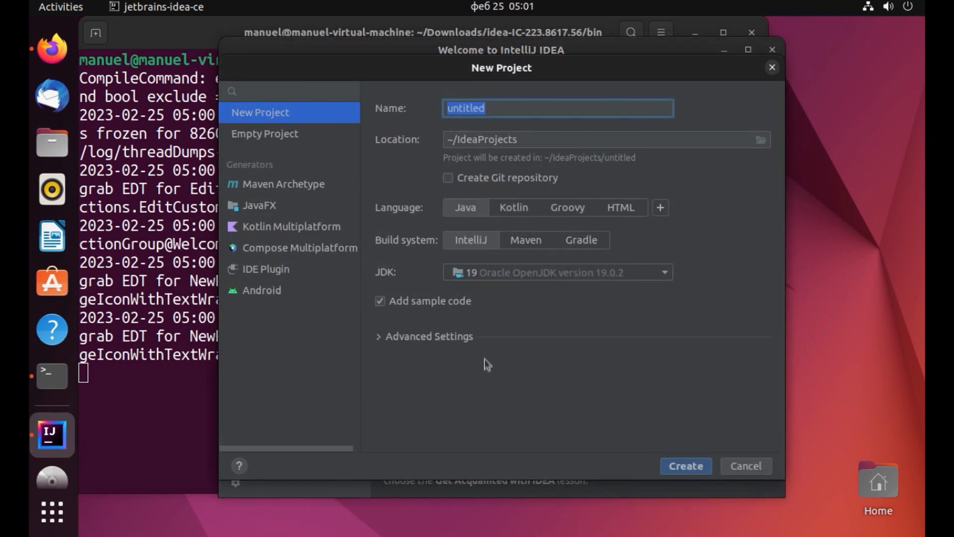
click(762, 141)
click(762, 143)
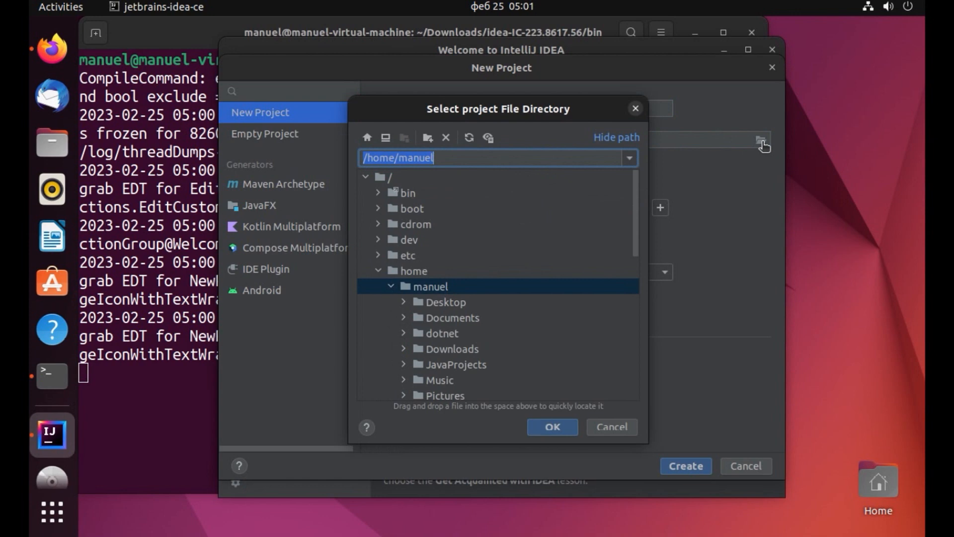
scroll(487, 294, down, 2)
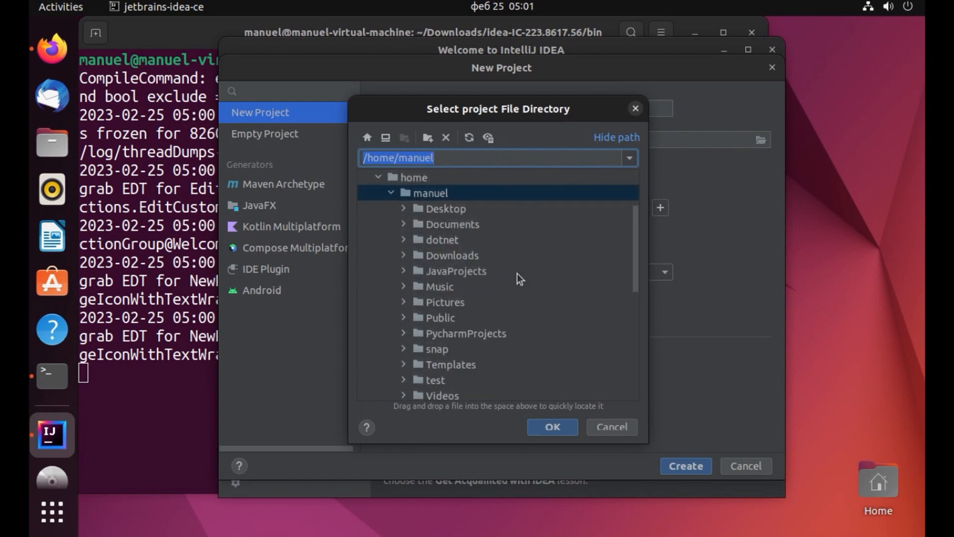
scroll(517, 274, down, 1)
click(457, 226)
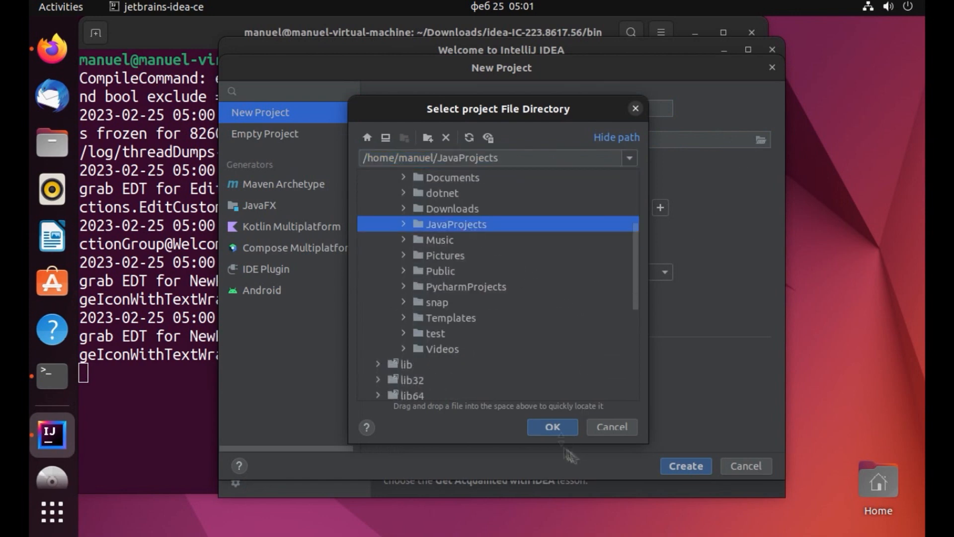
click(552, 426)
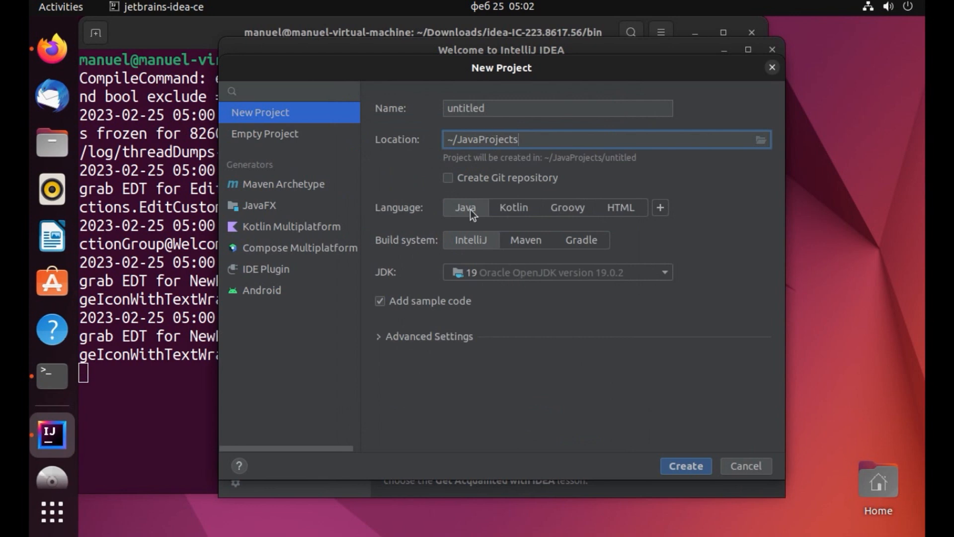
click(666, 272)
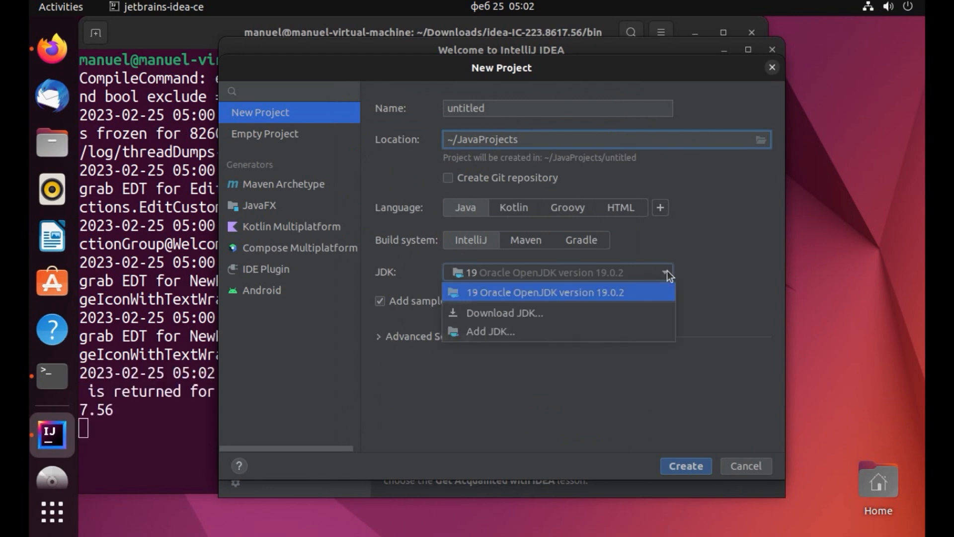
click(505, 292)
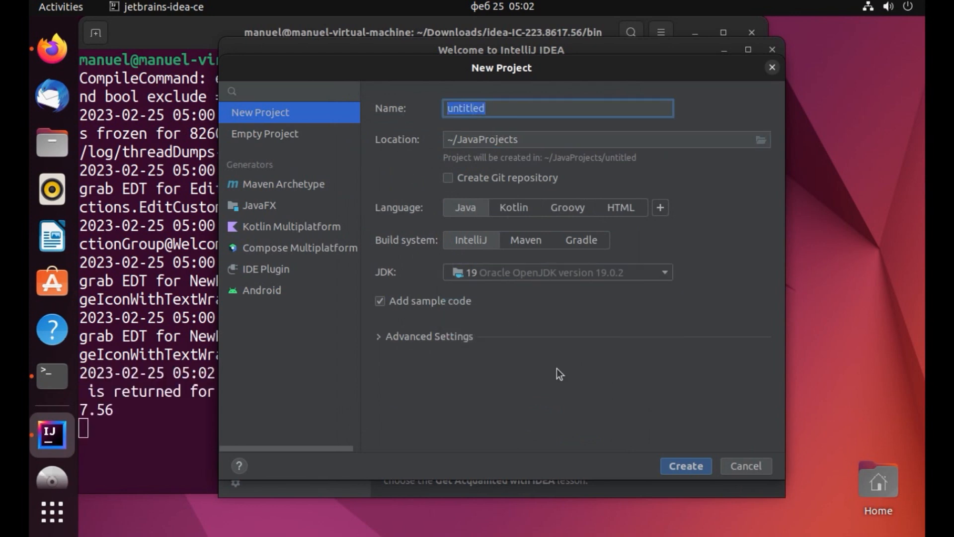
text(hello)
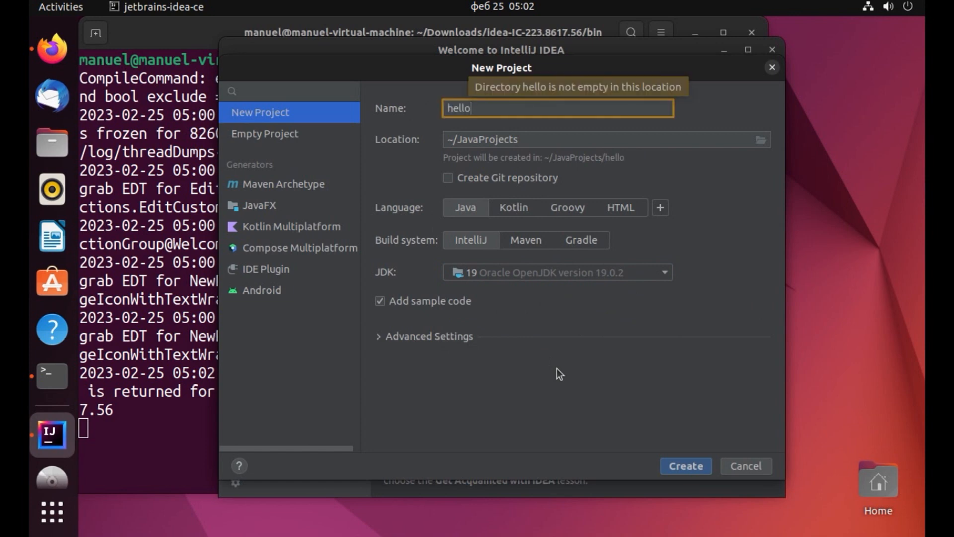
text(_world)
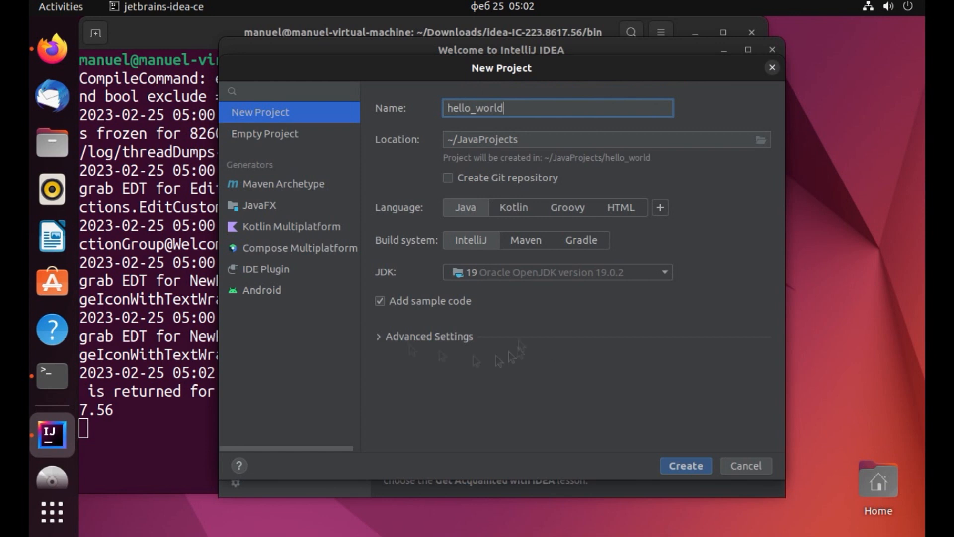
click(690, 466)
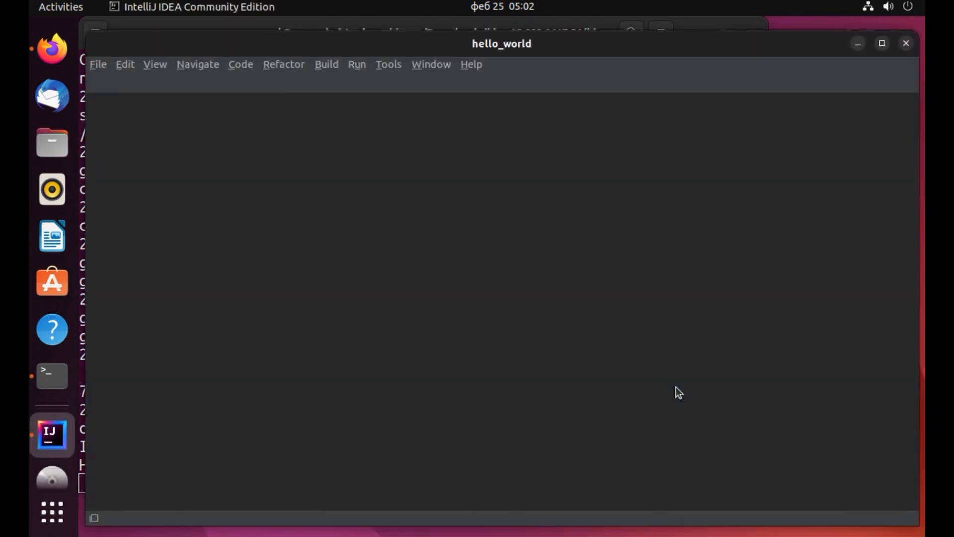
Step: Maximize the project window and select the 'Hello world!' line in the Run output
click(879, 44)
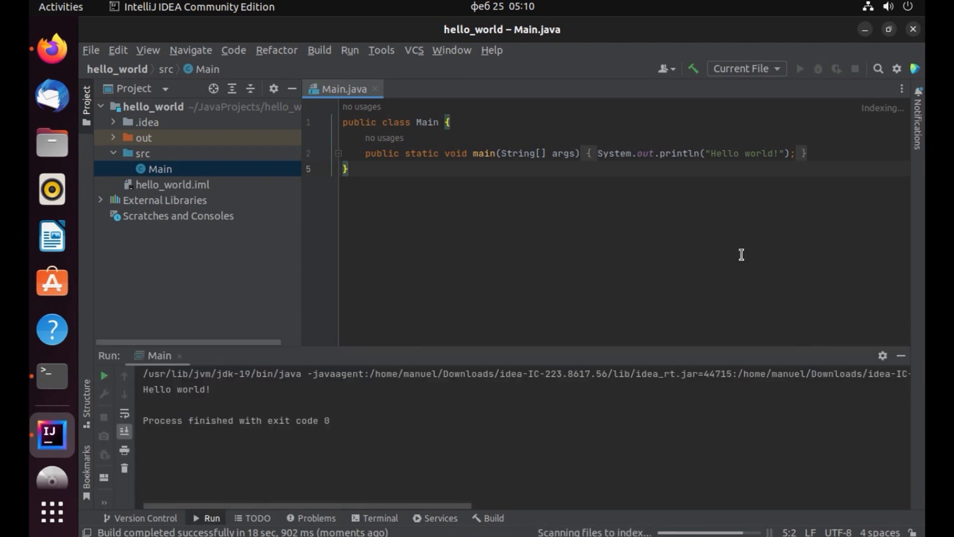
drag(212, 390, 144, 390)
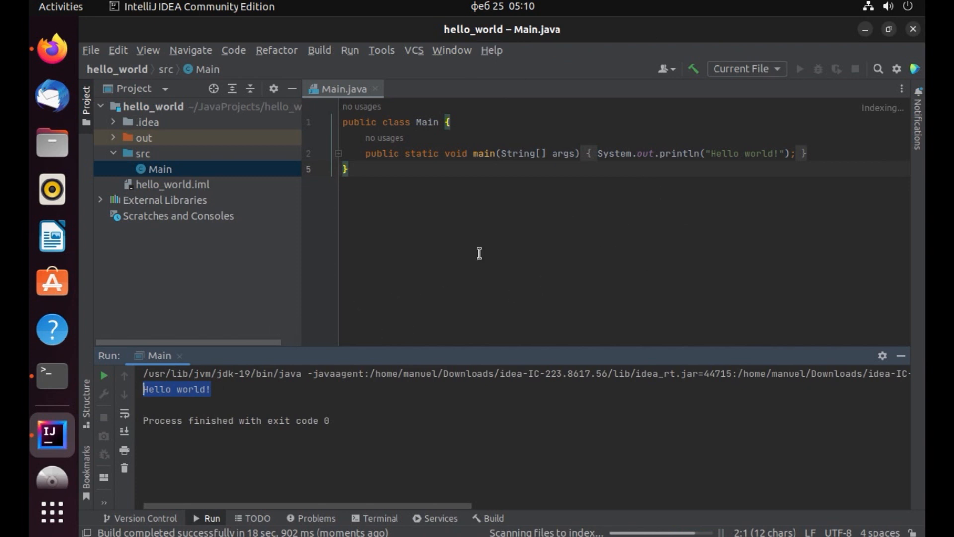
Step: Delete the Main class from the project
right_click(145, 169)
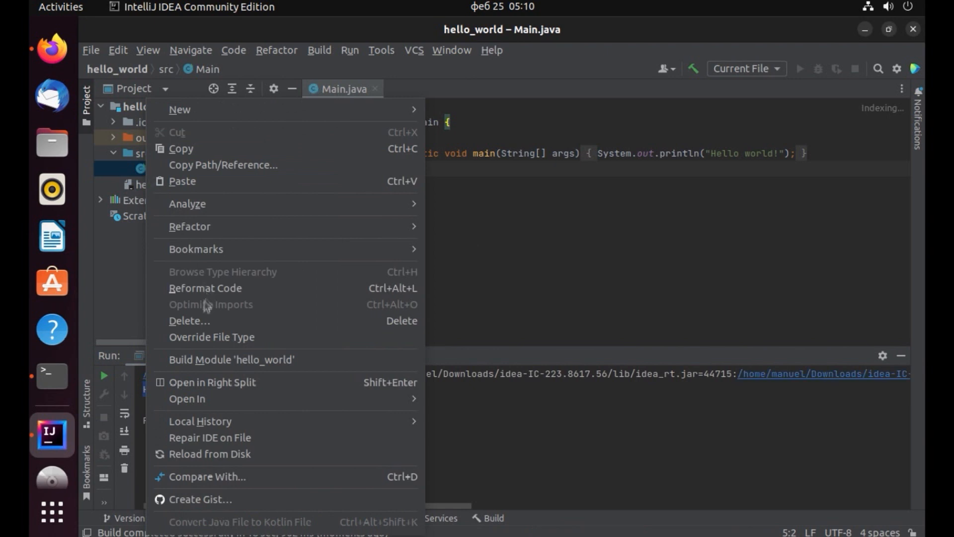
click(196, 322)
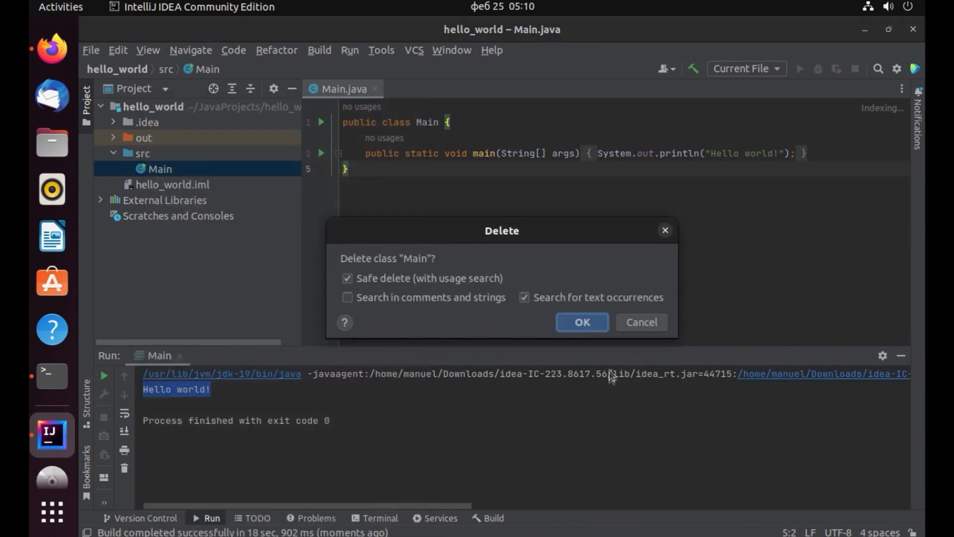
click(595, 323)
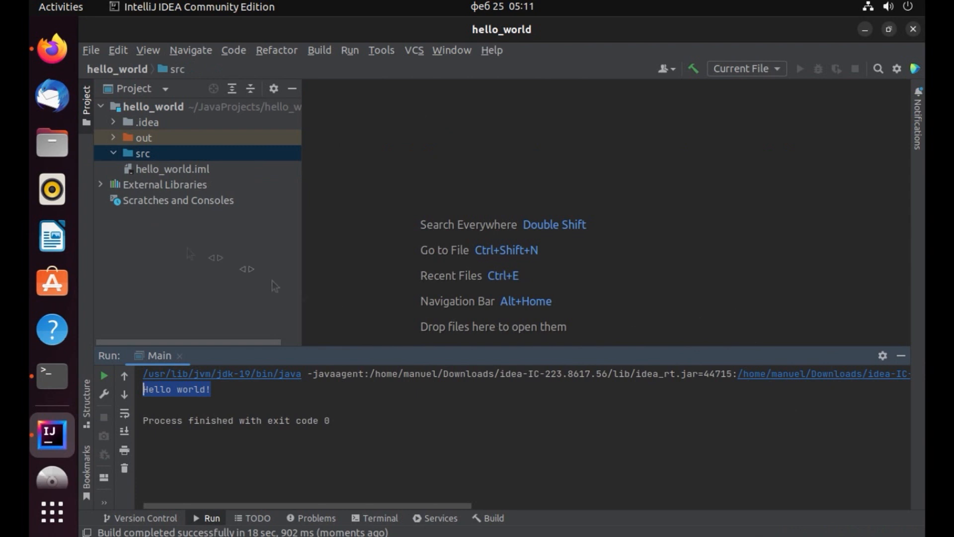
Step: Create a new Java class com.tutorial.helloworld under src
right_click(133, 154)
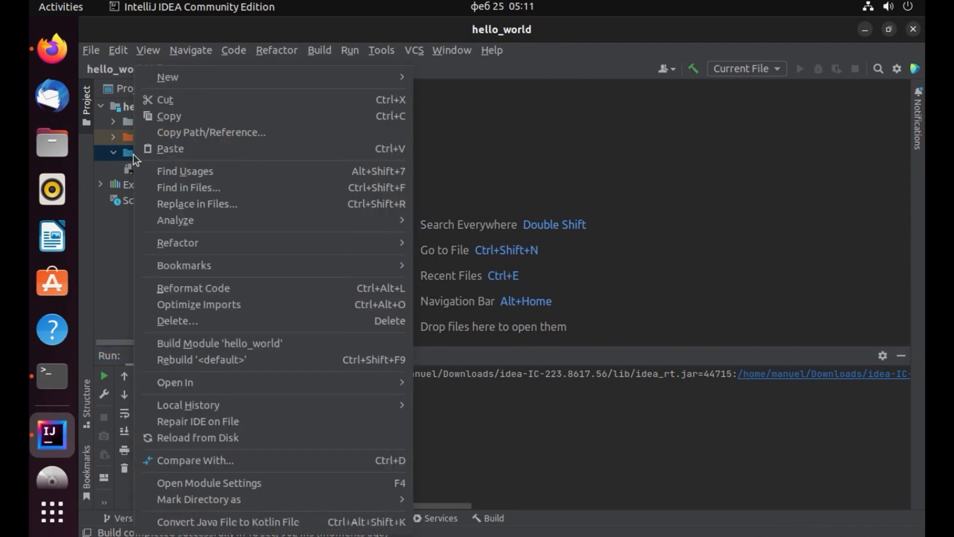
mouse_move(233, 72)
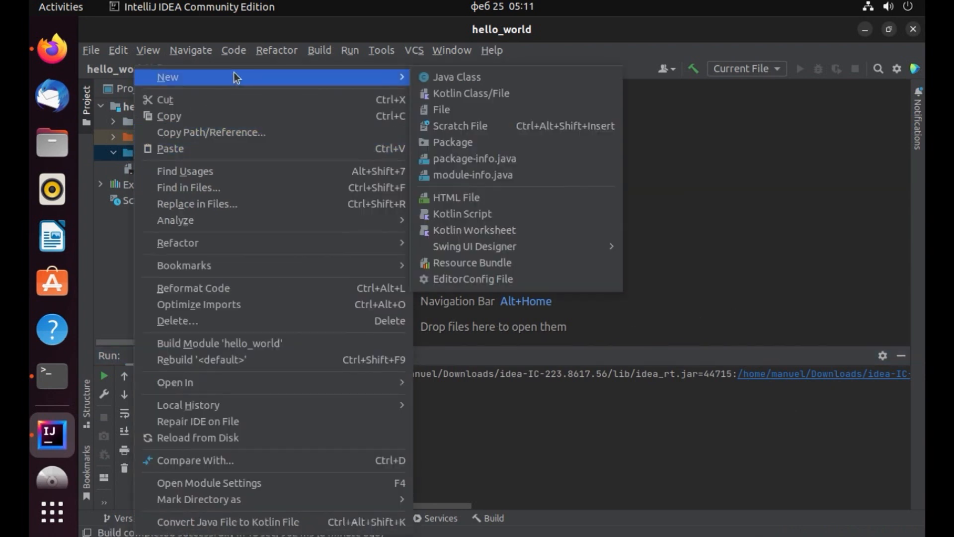
click(476, 77)
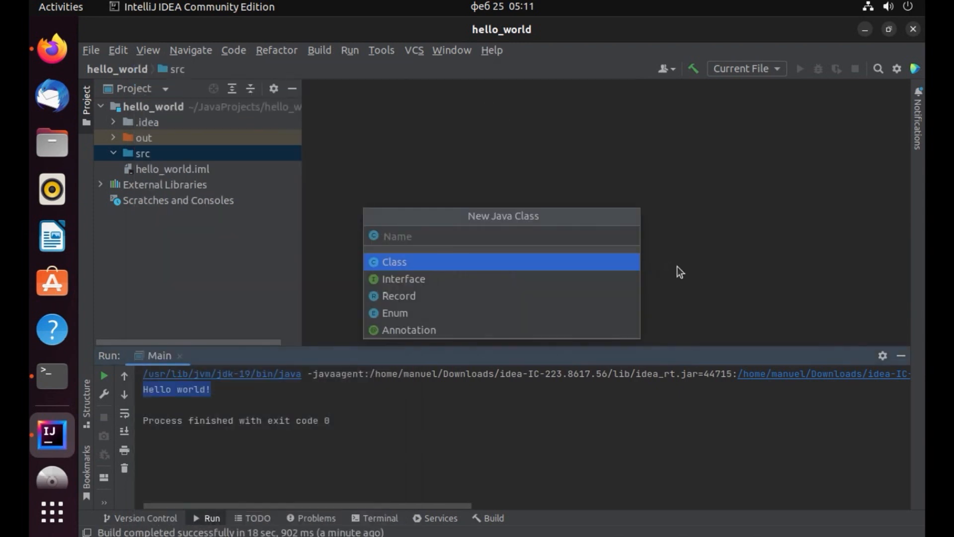
text(com.tutorial.helloworld)
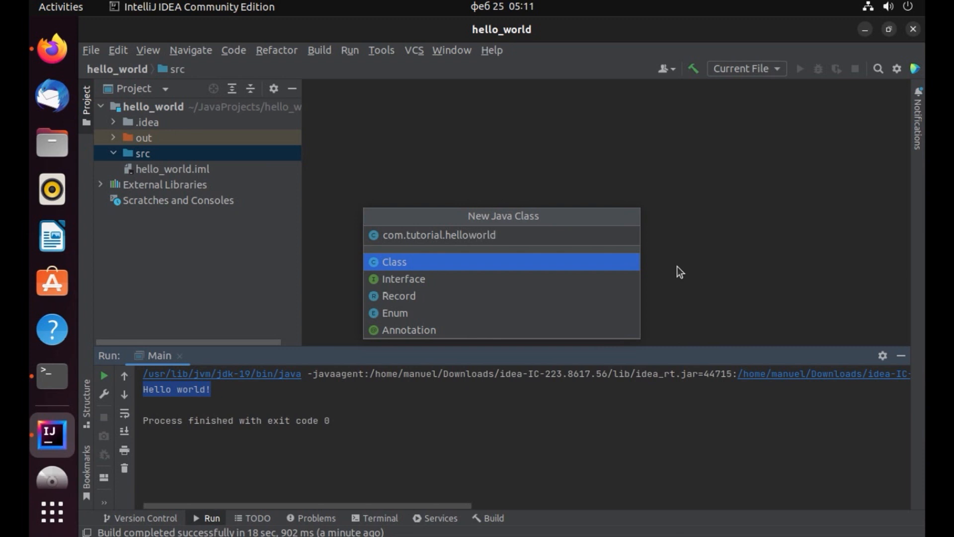
key(Return)
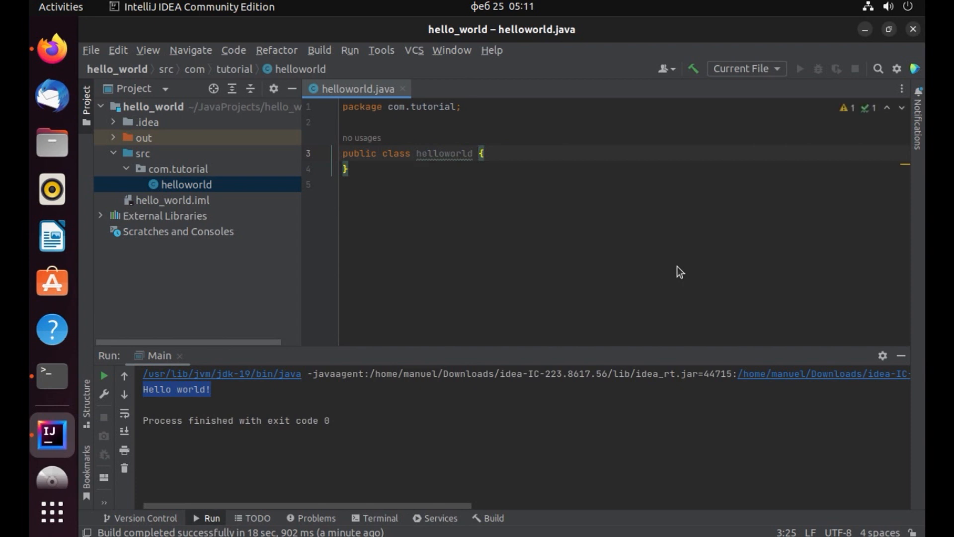
Step: Add a main method to the helloworld class using the 'main' completion
key(Right)
key(Return)
drag(342, 107, 447, 108)
click(571, 151)
key(Down)
text(mai)
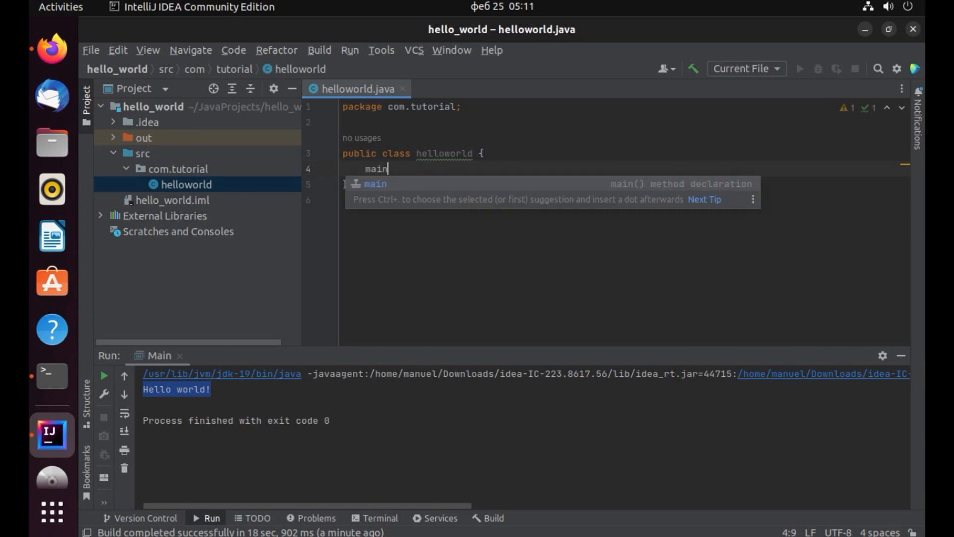
click(377, 183)
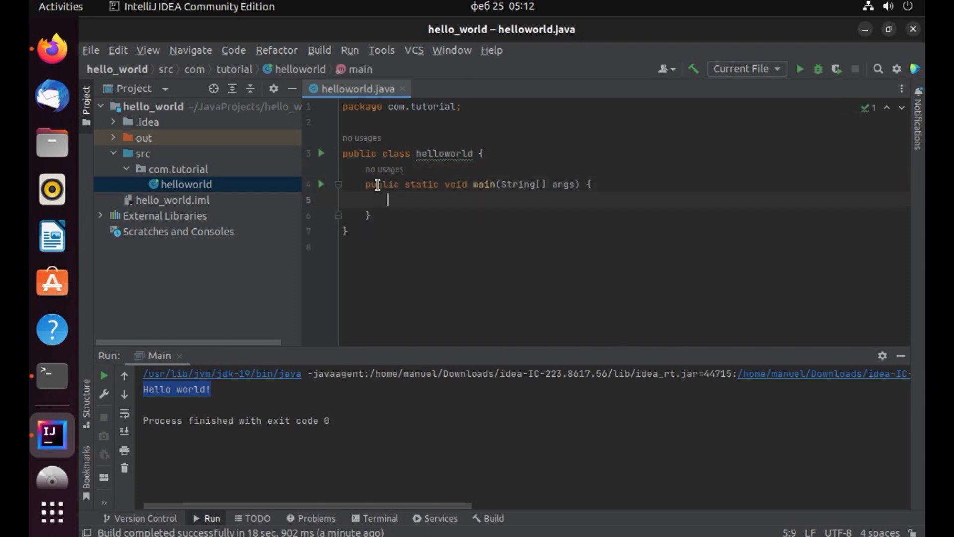
Step: In main, write System.out.println("Hello World, this is my first program in Java!") with autocomplete
text(Syste)
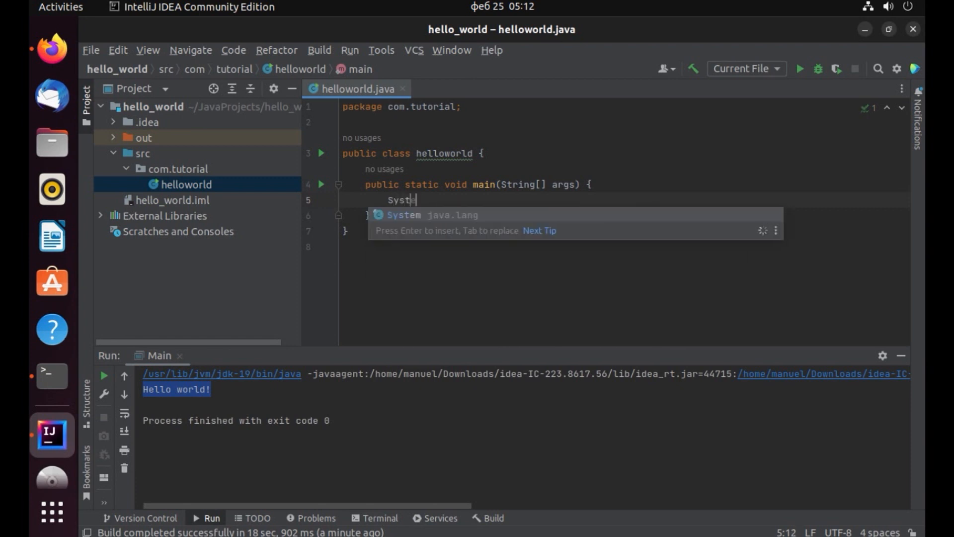
key(Return)
text(.out)
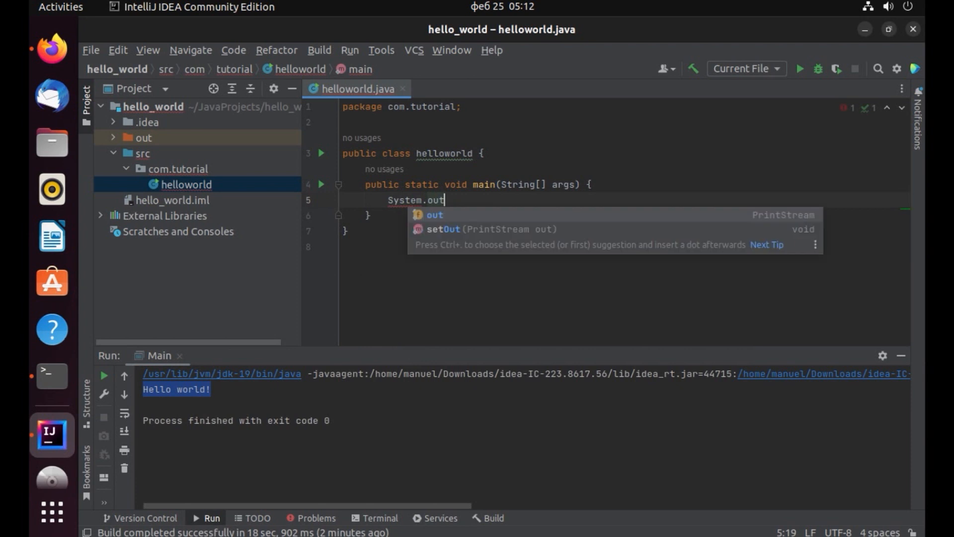
text(.)
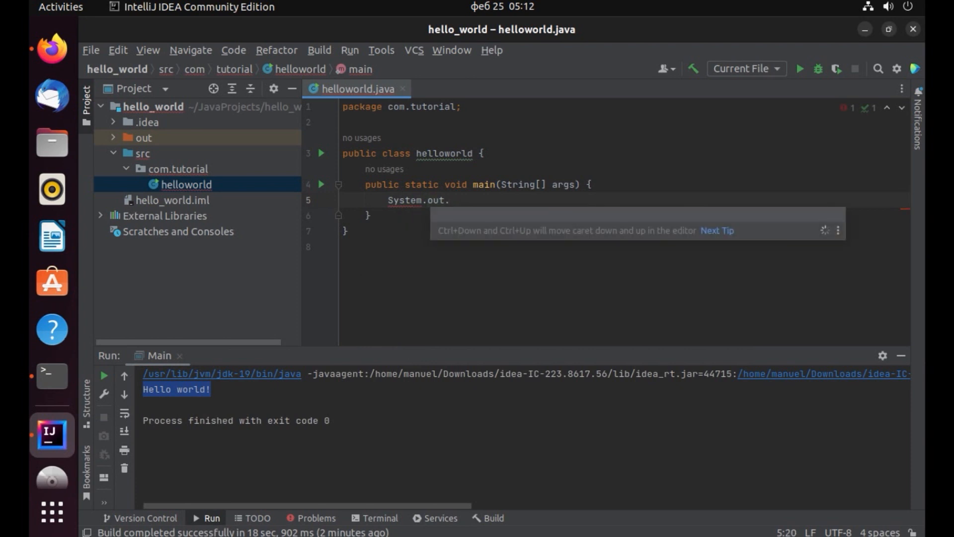
text(prin)
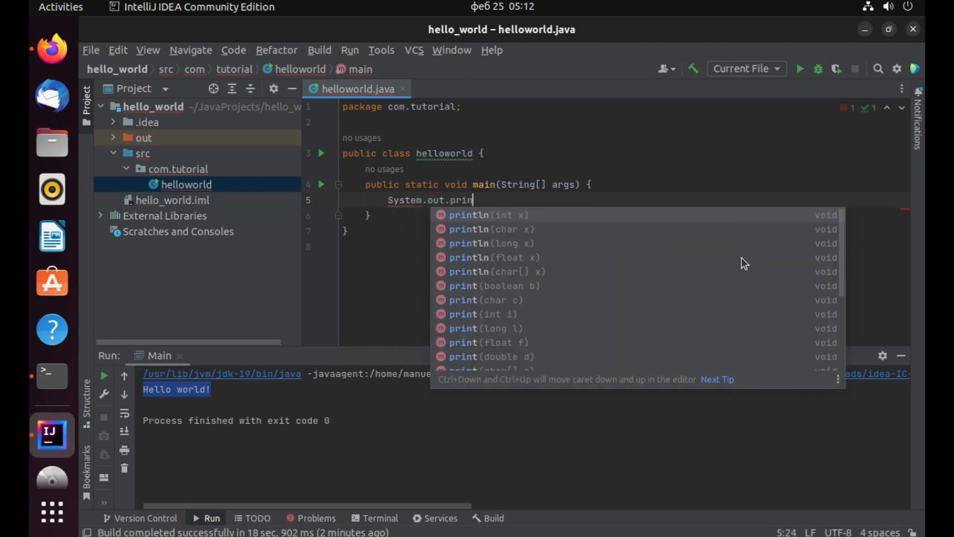
key(Return)
text(")
key(Escape)
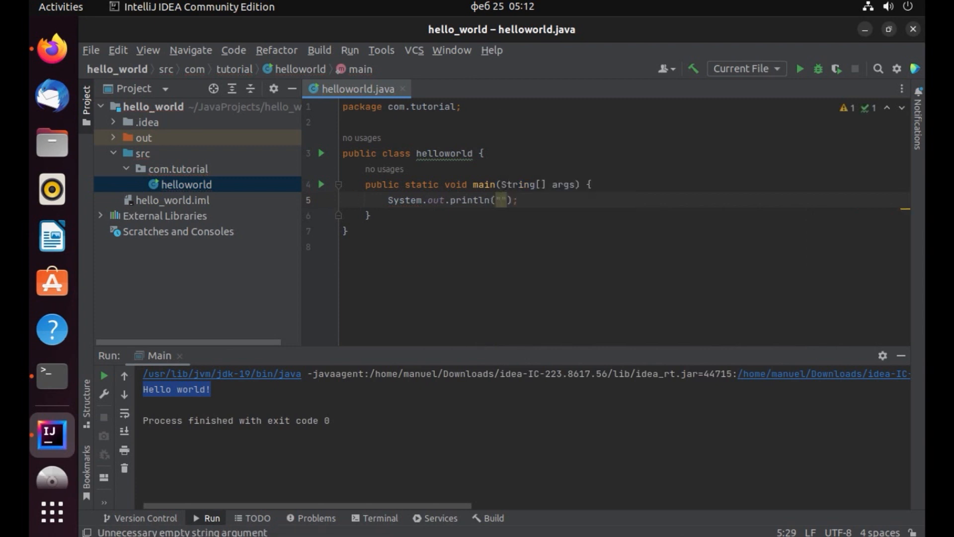
text(e)
text(llo Wor)
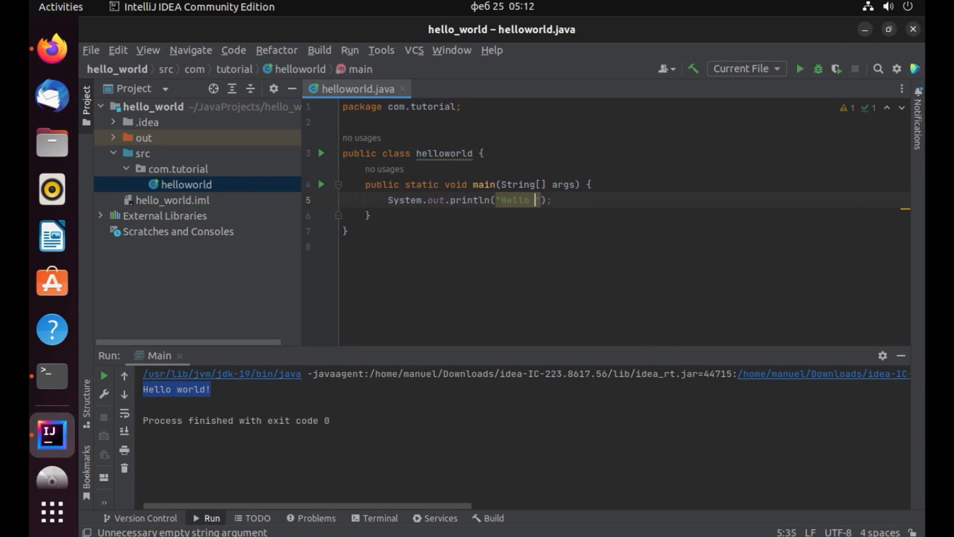
text(ld)
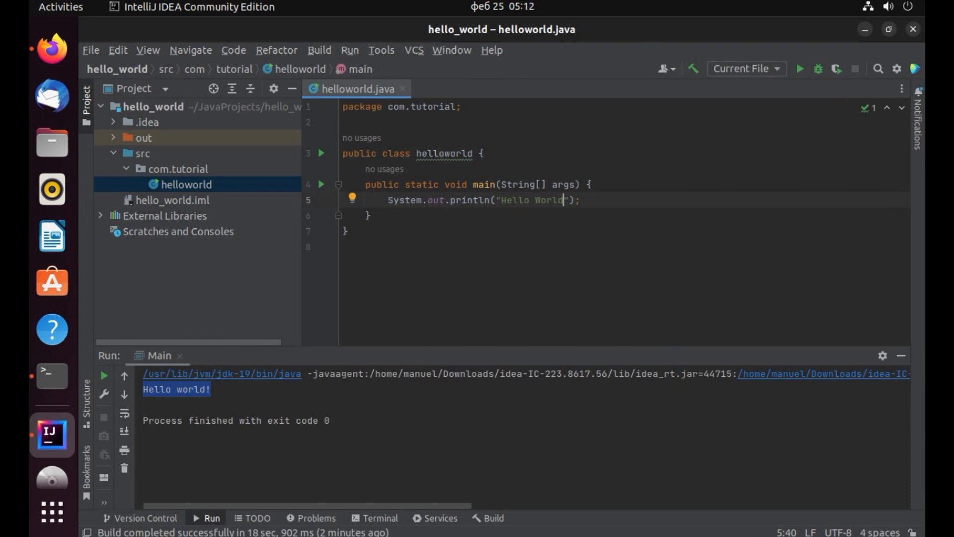
text(, this is my first program)
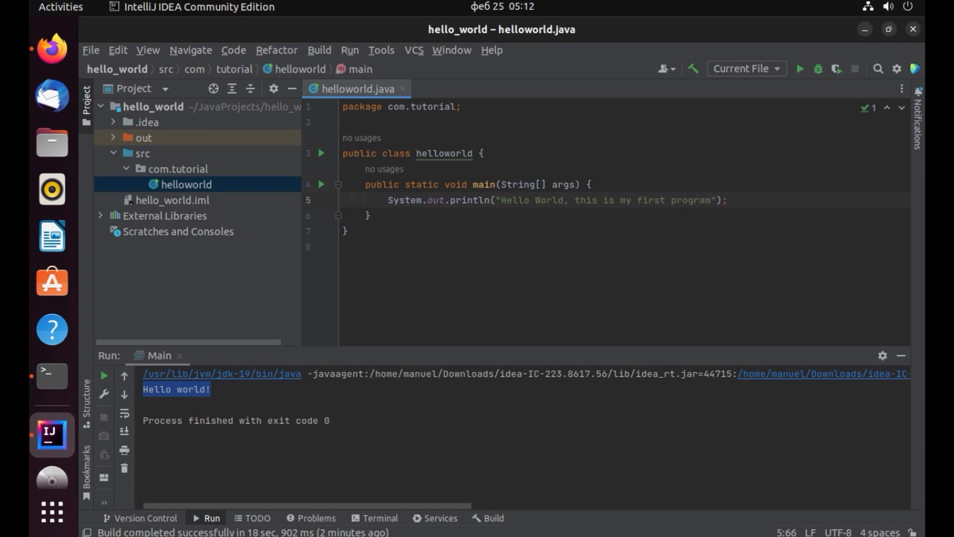
text( in Java!)
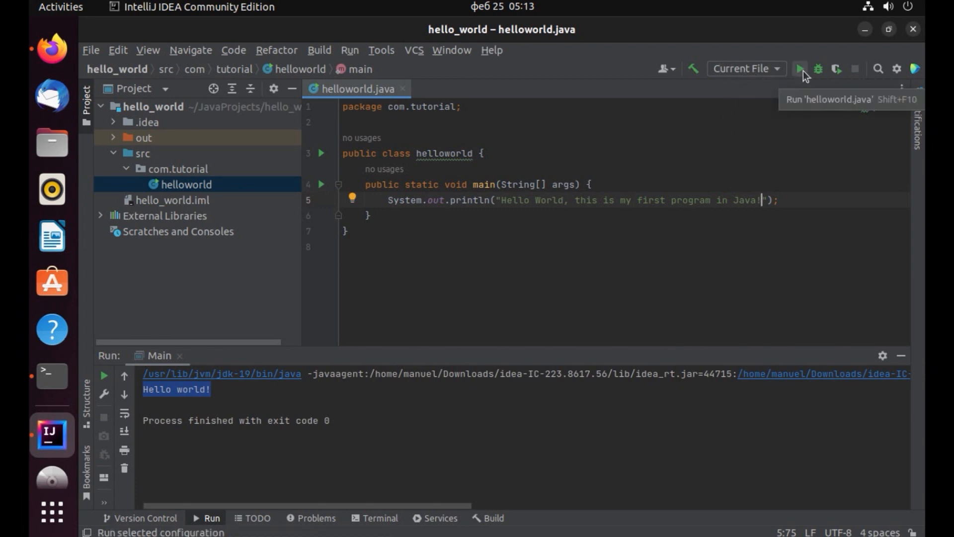
Step: Run helloworld.main() from the gutter and check the printed greeting in the output
click(321, 187)
click(398, 194)
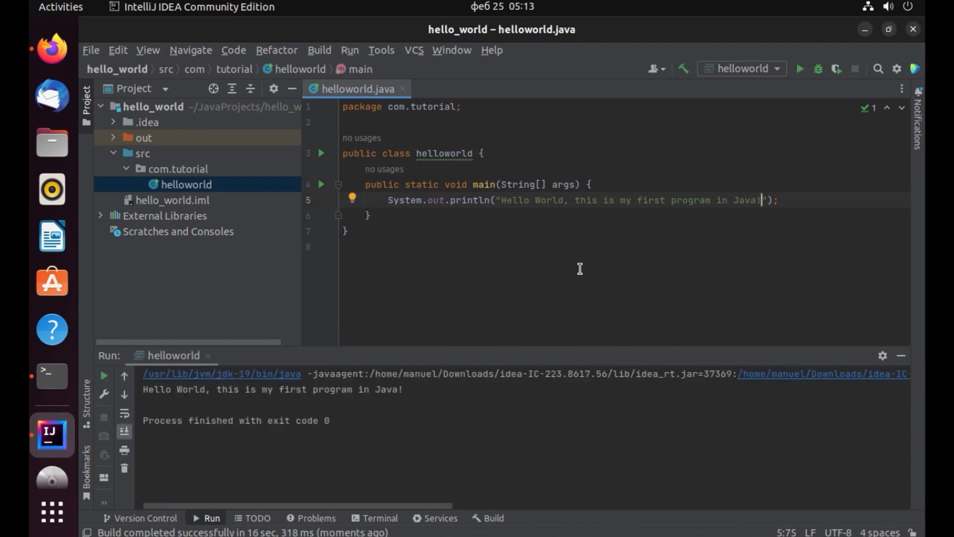
drag(412, 390, 139, 395)
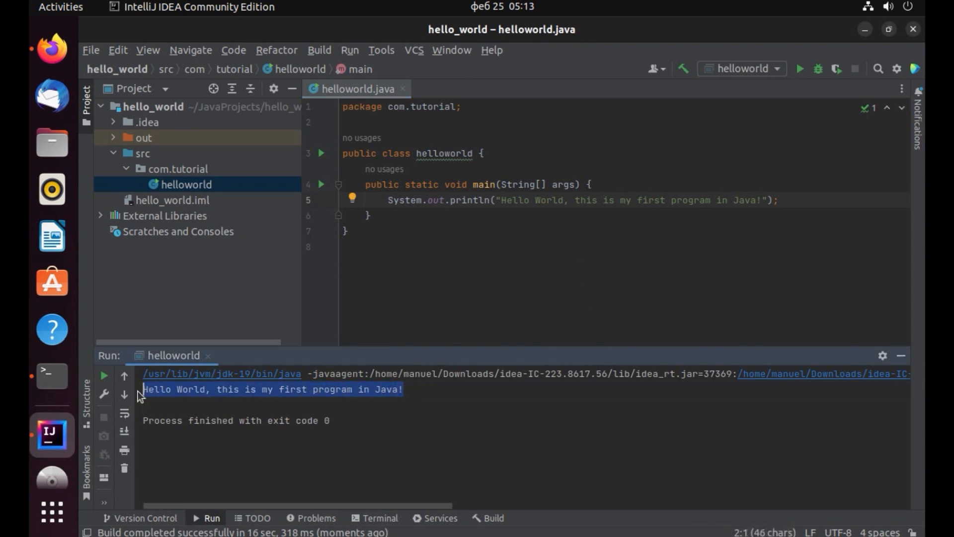
Step: Save all project files via File > Save All
click(444, 274)
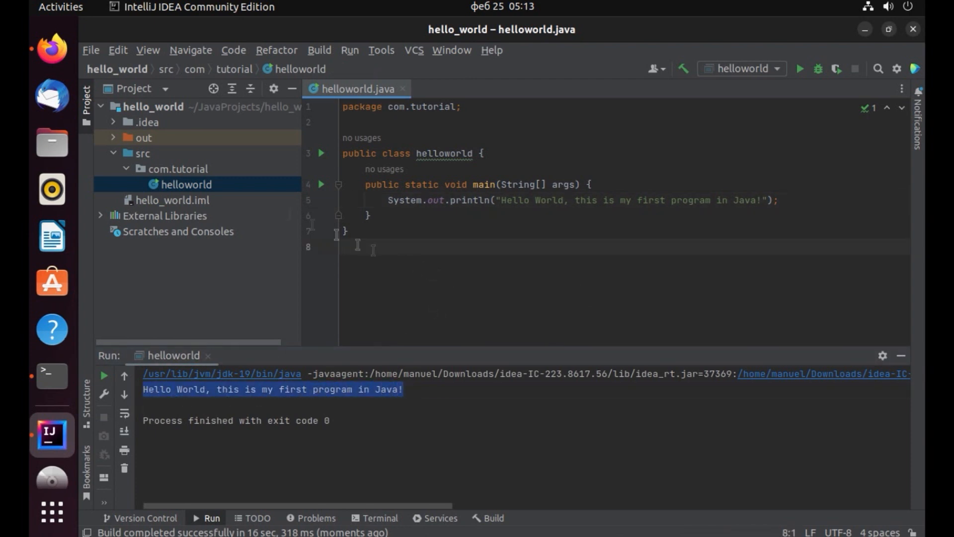
click(94, 49)
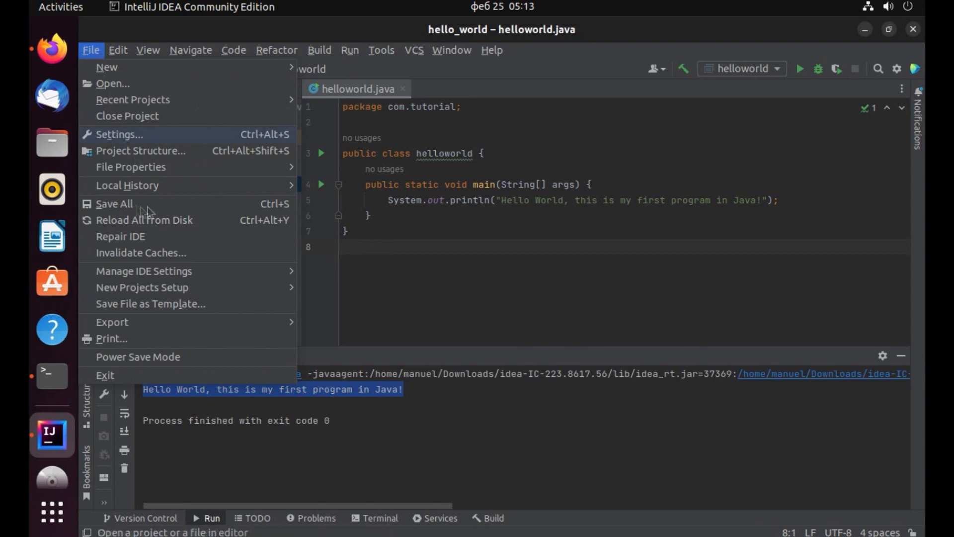
click(114, 204)
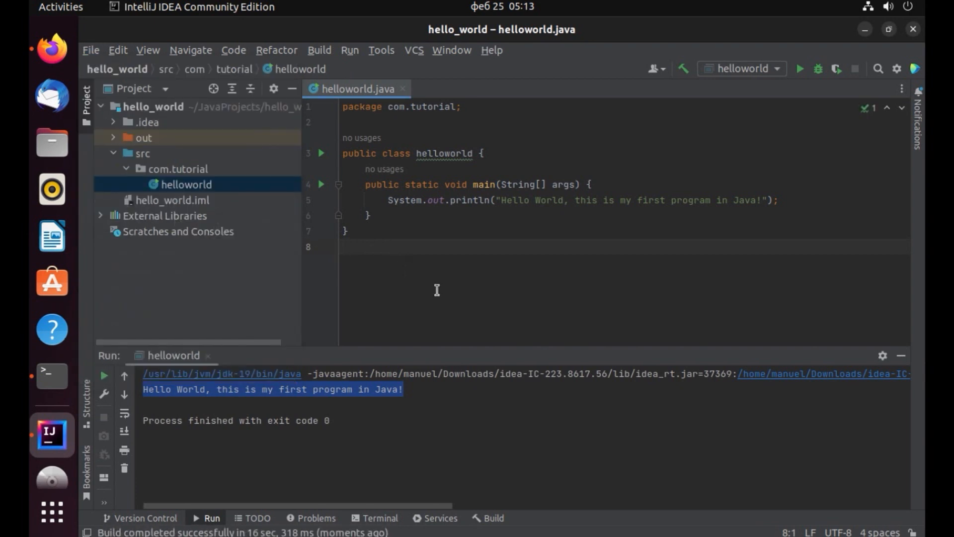
Step: Insert an empty multi-line /** */ Javadoc block below the package line
click(472, 106)
key(Return)
key(Return)
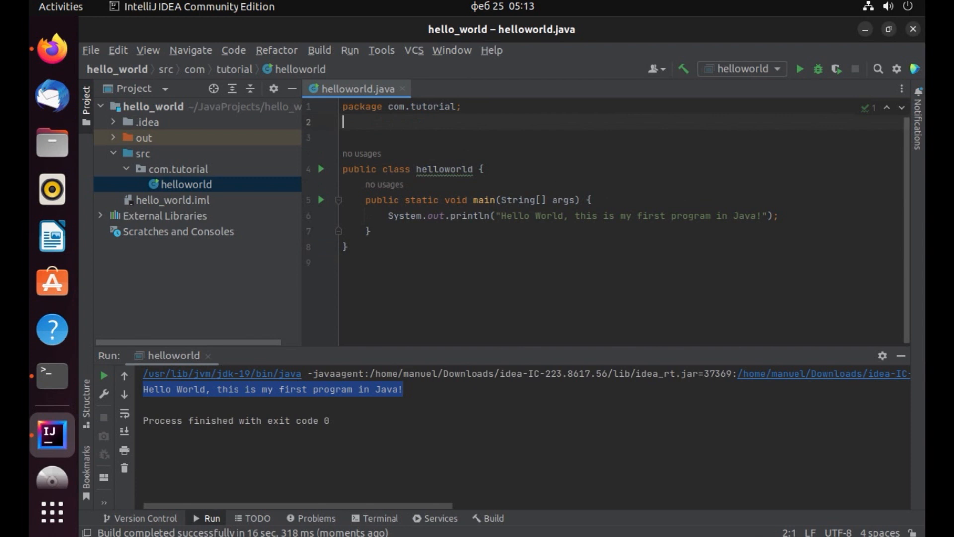
text(/** )
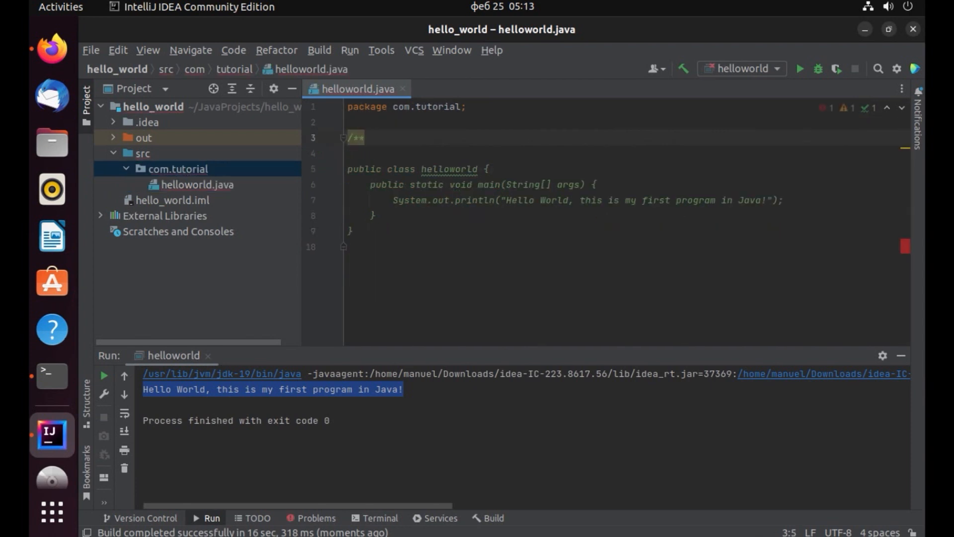
text(*/)
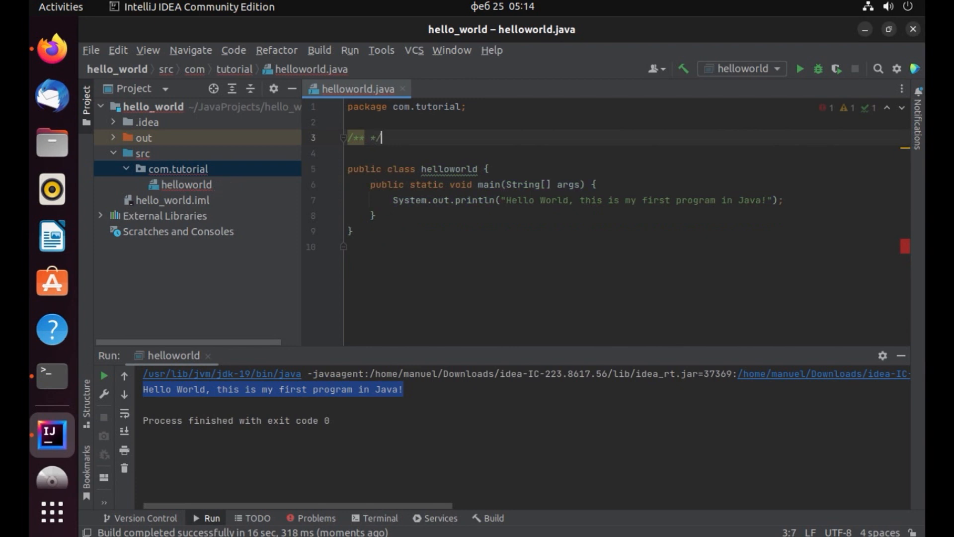
key(Left)
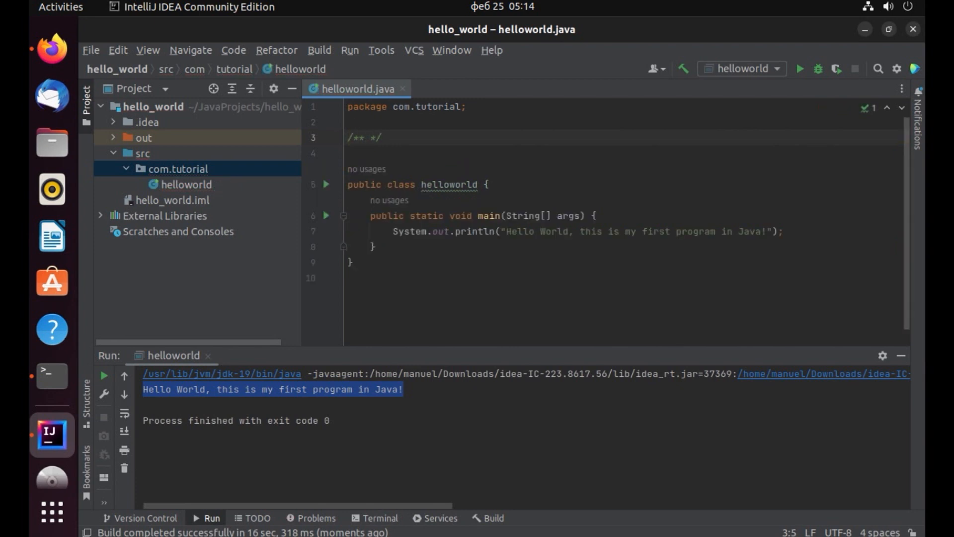
key(Return)
key(Return)
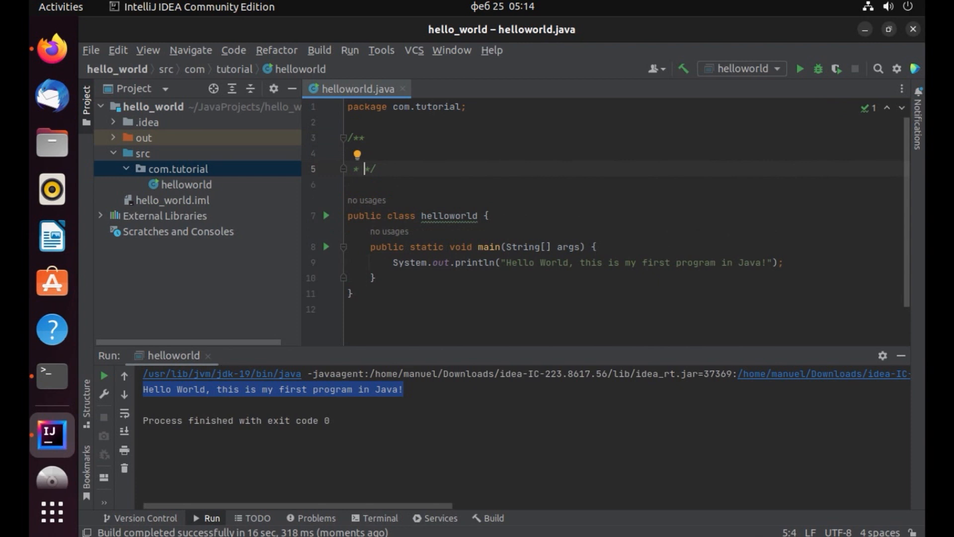
key(Return)
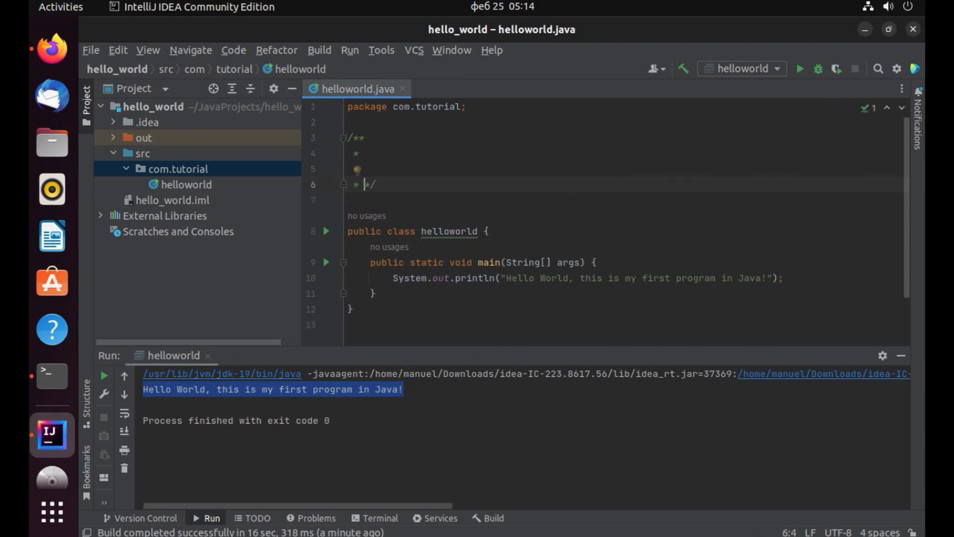
key(BackSpace)
key(BackSpace)
key(Up)
key(Up)
key(End)
Step: Write 'This is a multiline comment for documentation' as the Javadoc's text line
text(This is)
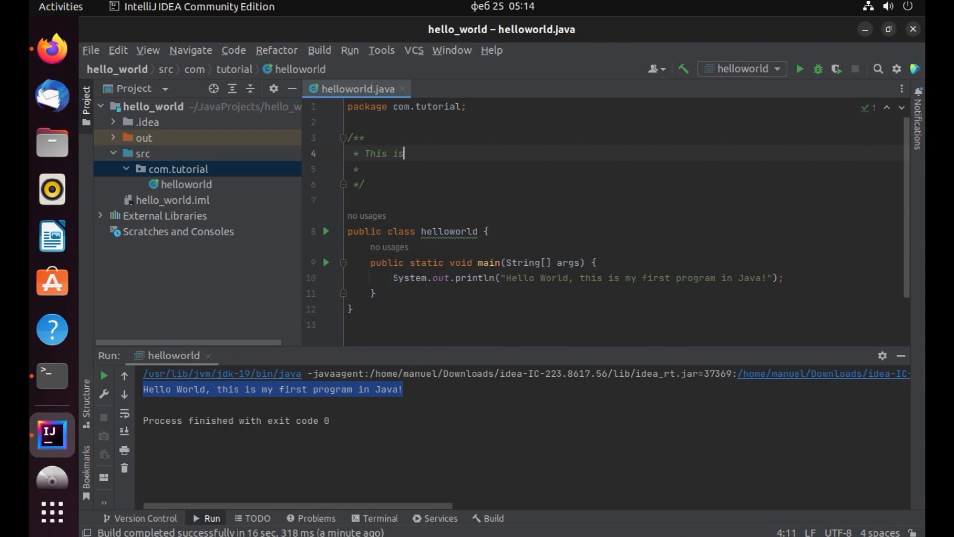
text( a comment)
key(Left)
key(Left)
key(Left)
key(Left)
key(Left)
key(Left)
key(Left)
key(Left)
text(multiline)
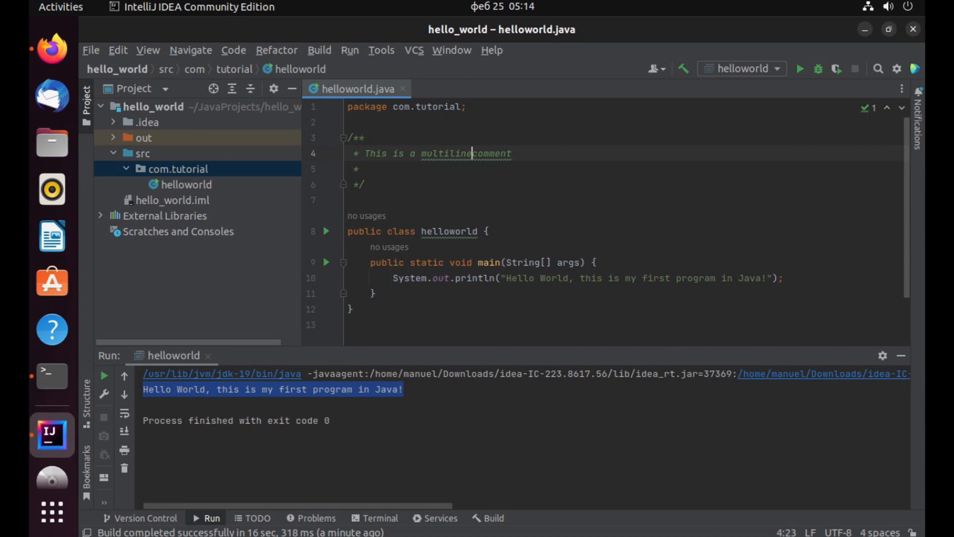
click(517, 153)
text(for docum)
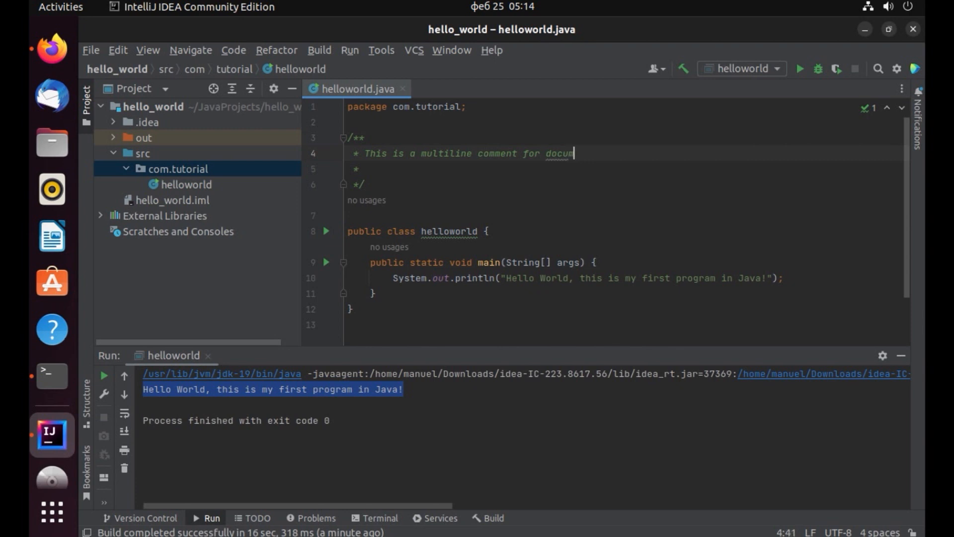
text(ent)
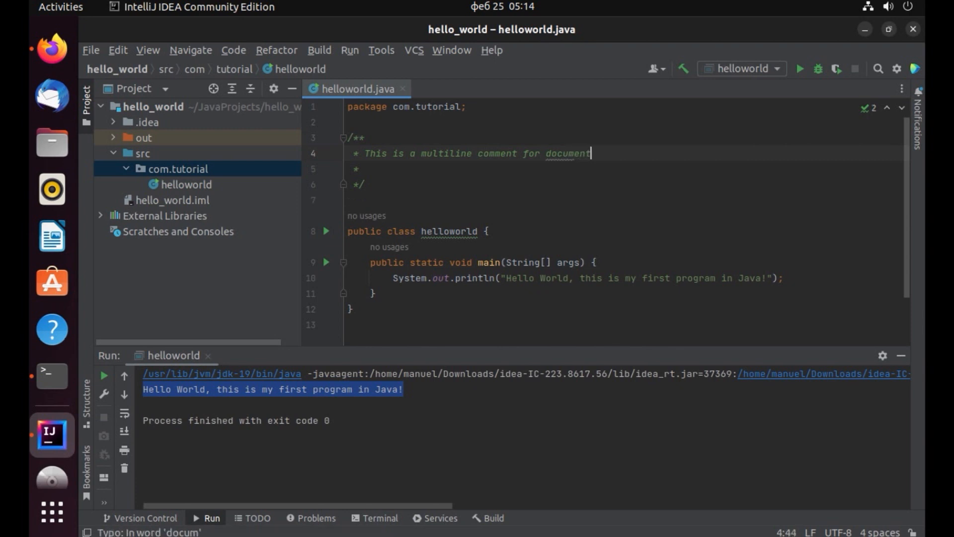
text(a)
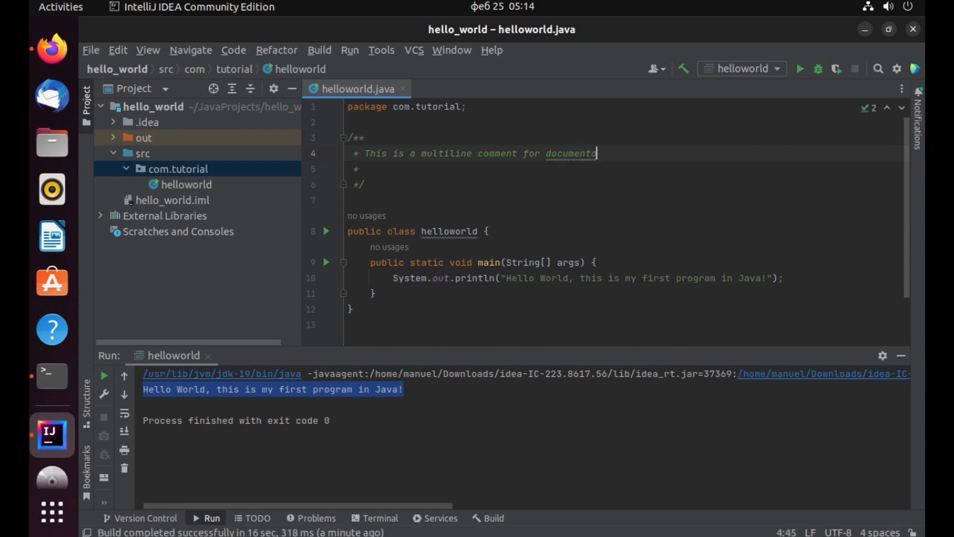
text(tion)
Step: Add a /* */ block comment reading 'This is a simple multiline comment' below the Javadoc
key(Down)
key(Down)
key(Return)
key(Return)
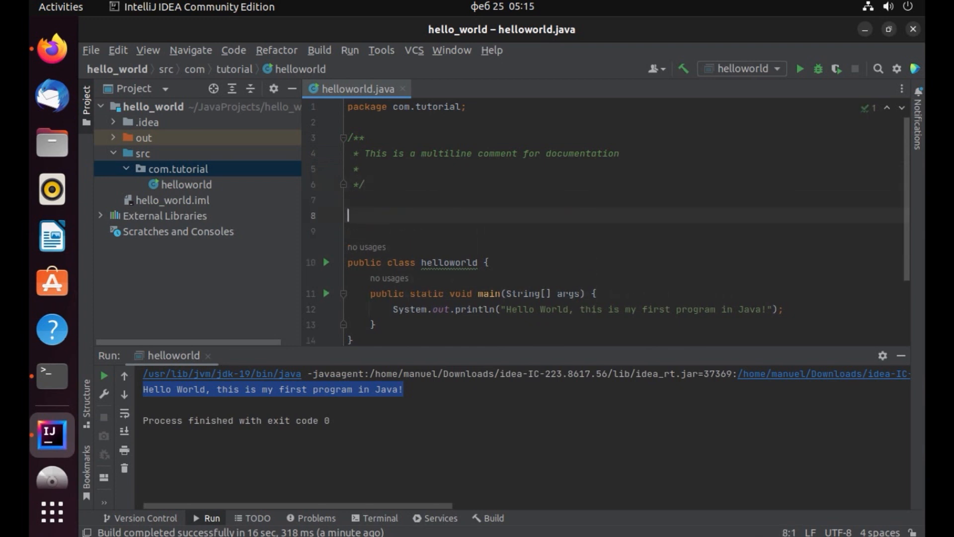
text(/)
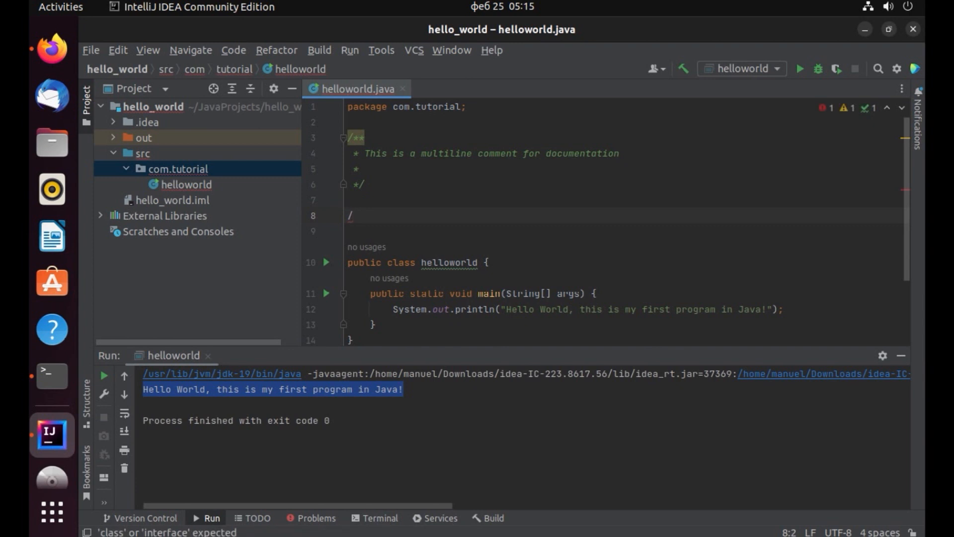
text(*)
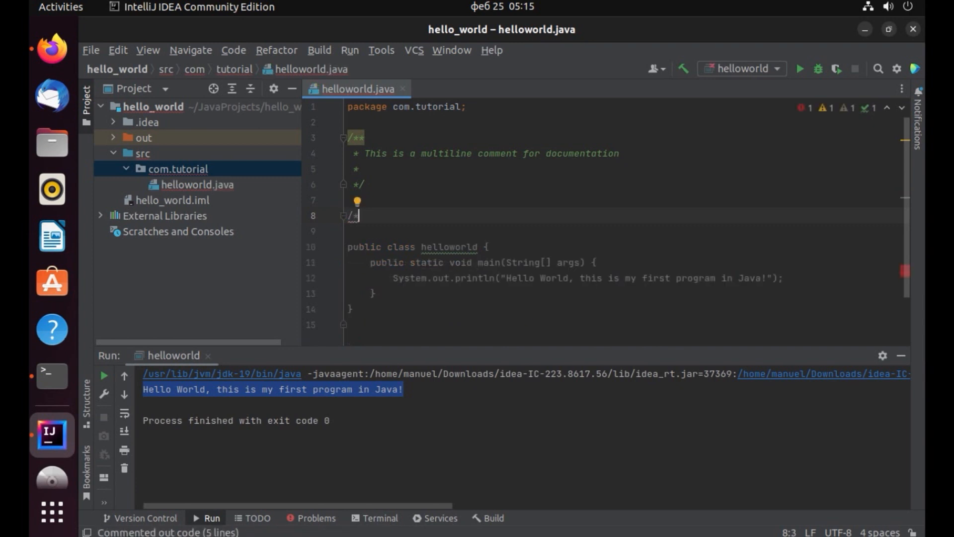
key(Return)
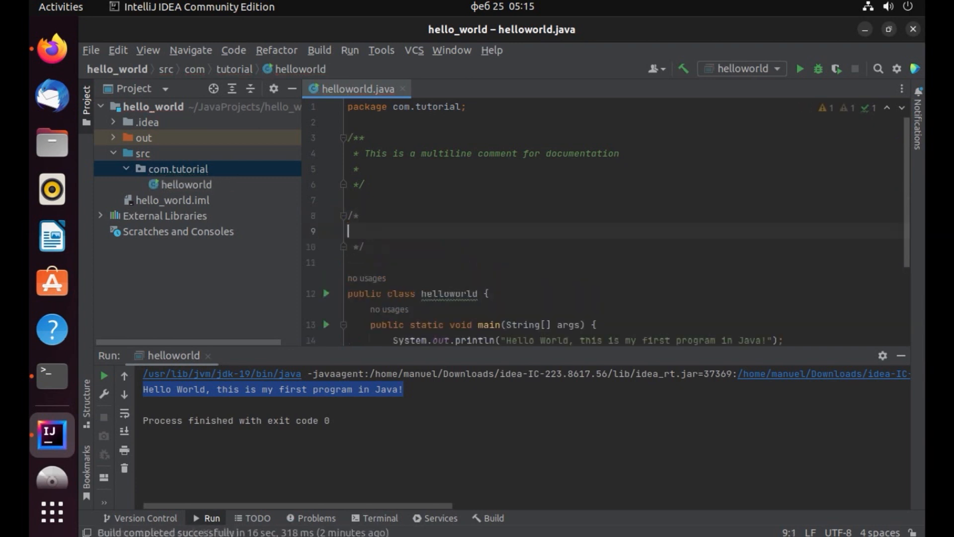
key(Tab)
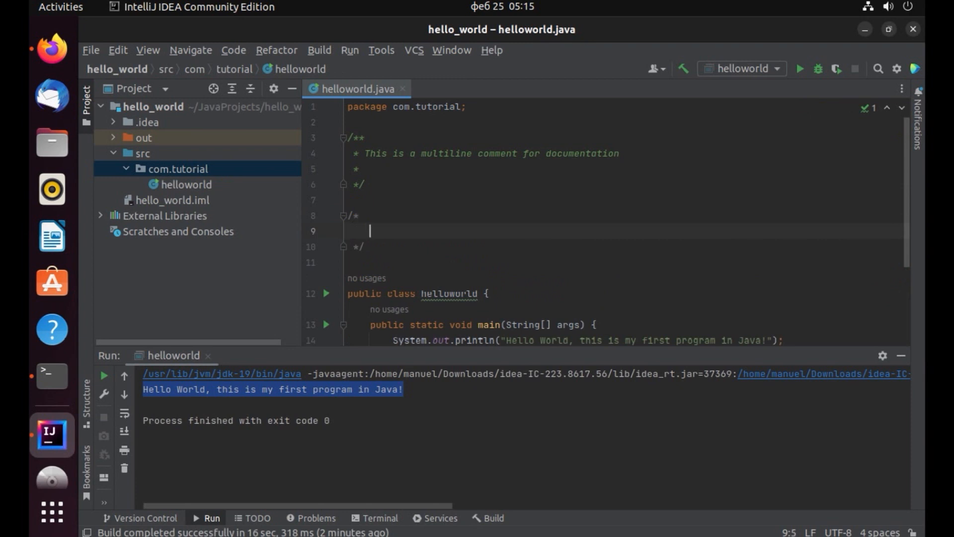
text(This is a simple )
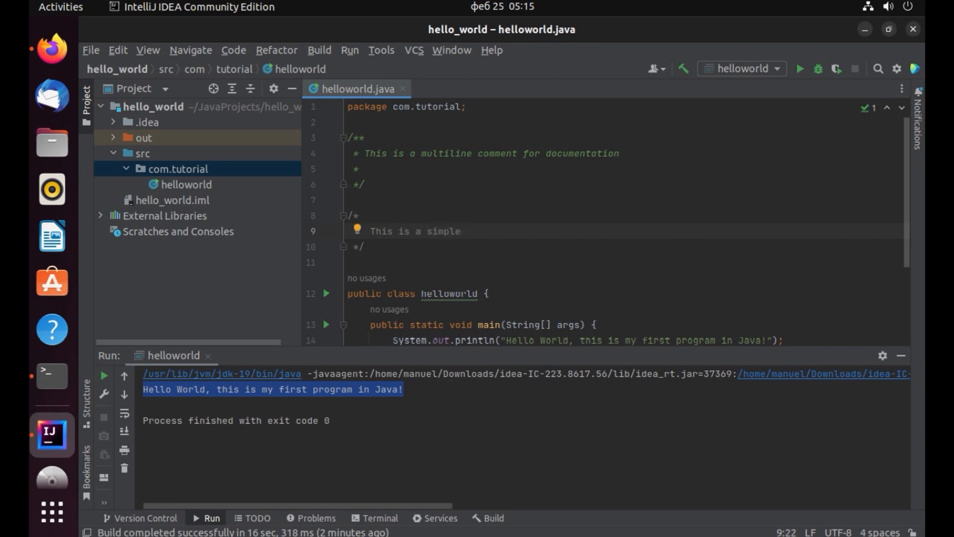
text(multiline comment)
Step: Adjust the blank lines after the block comment, leaving an indented line above the class
key(Down)
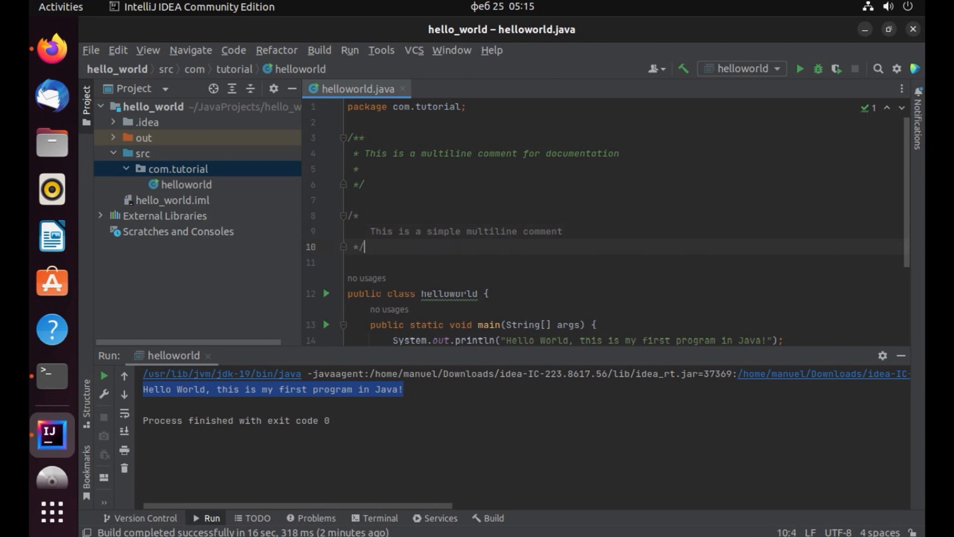
key(Return)
key(Return)
key(BackSpace)
key(Return)
key(BackSpace)
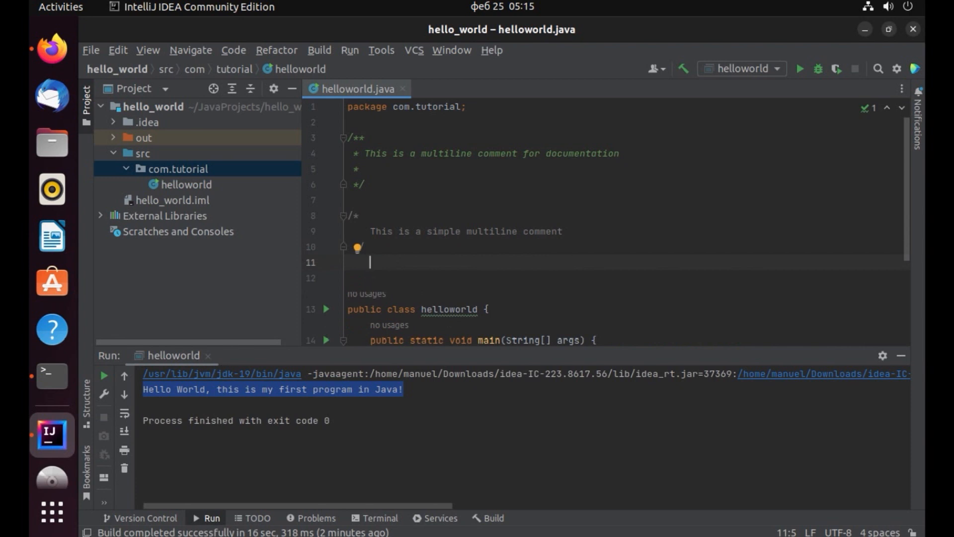
key(Return)
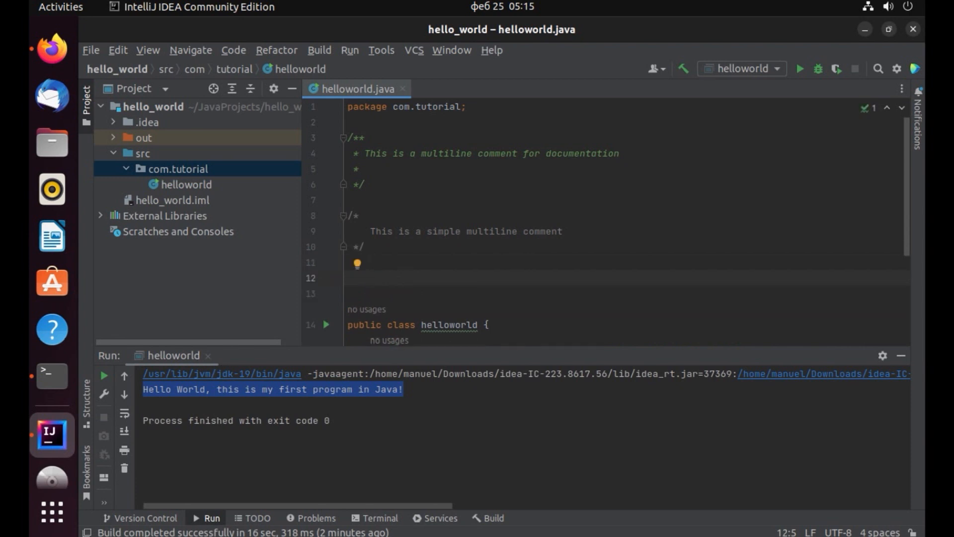
Step: Write '// This is one-line comment' above the class, correcting a typo
text(//)
scroll(611, 235, down, 2)
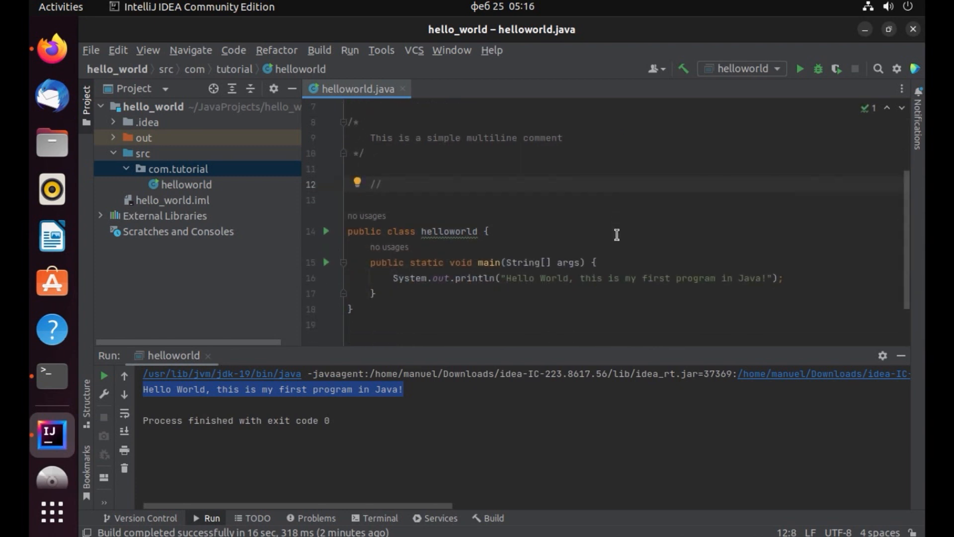
scroll(617, 234, up, 2)
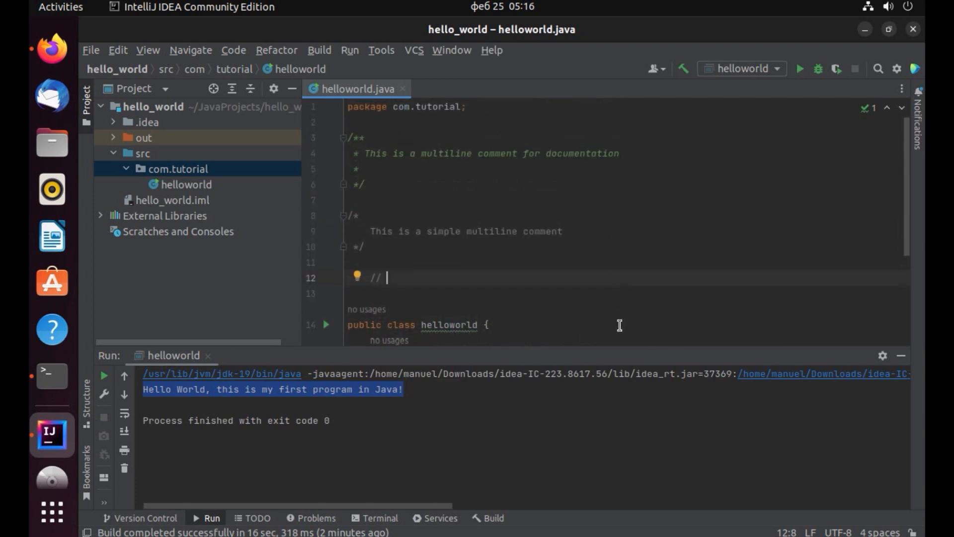
text(This is)
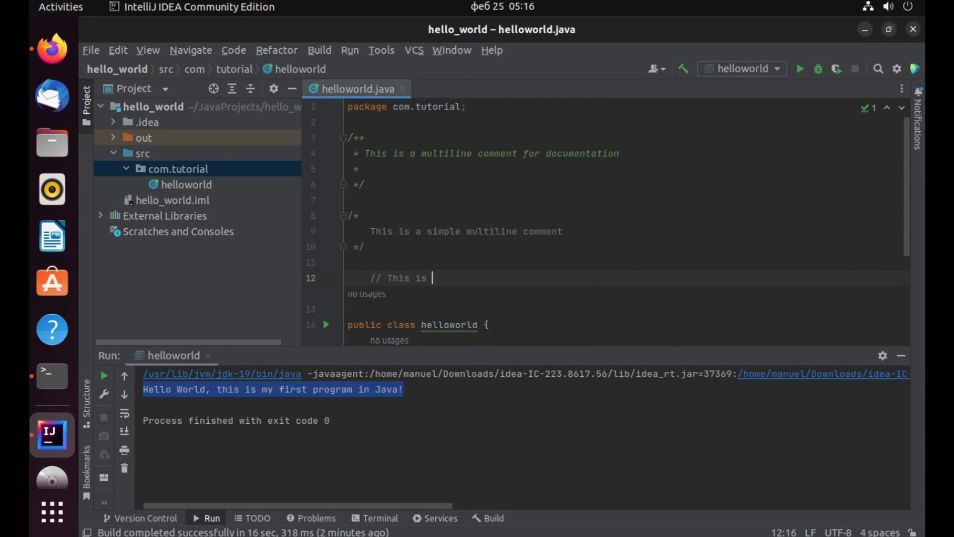
text( onre)
key(BackSpace)
key(BackSpace)
text(e-line )
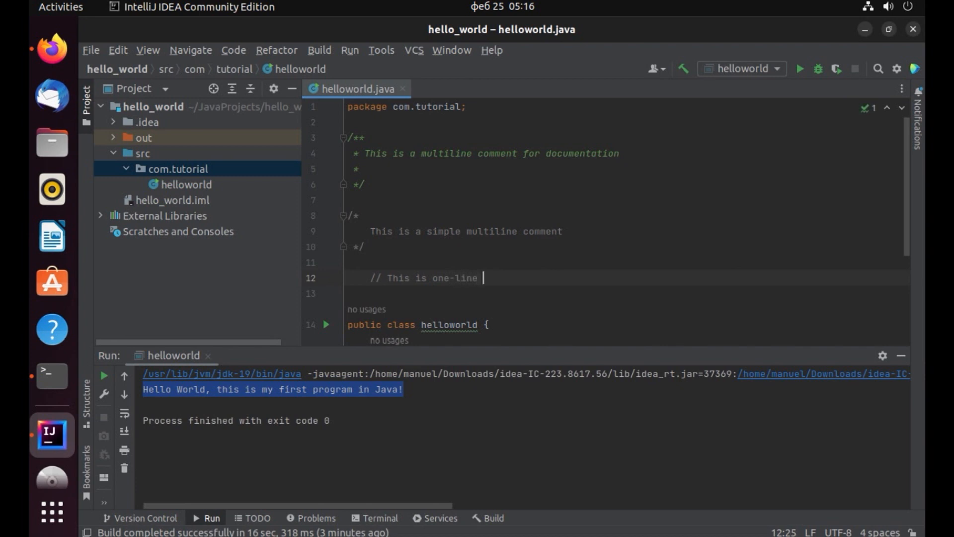
text(comment)
scroll(639, 268, down, 2)
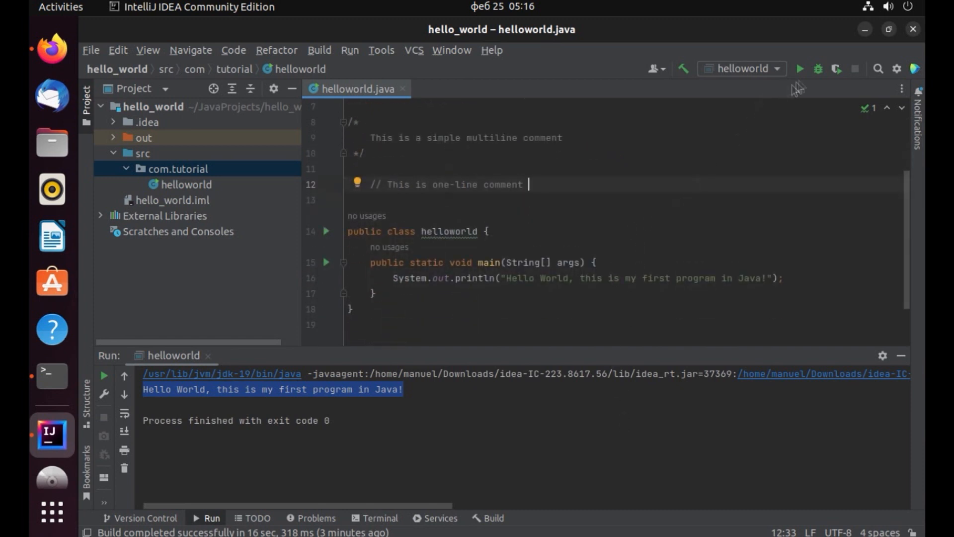
Step: Rerun with the toolbar Run button and verify 'Hello World, this is my first program in Java!' in the output
click(803, 67)
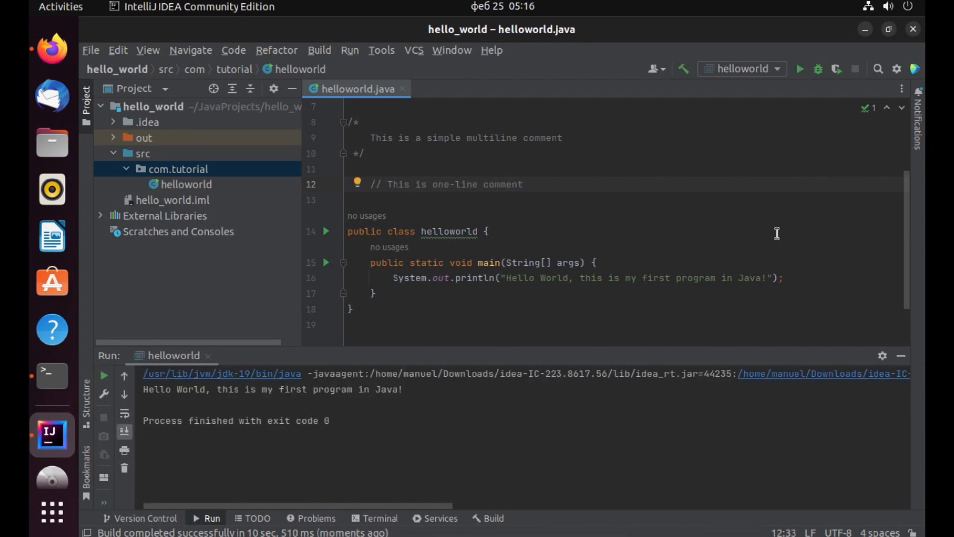
drag(404, 389, 145, 389)
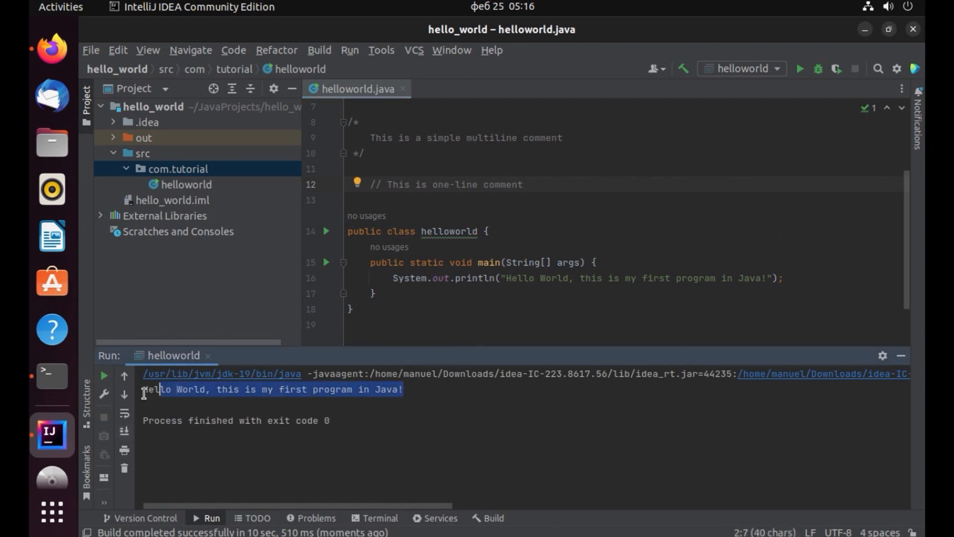
click(546, 277)
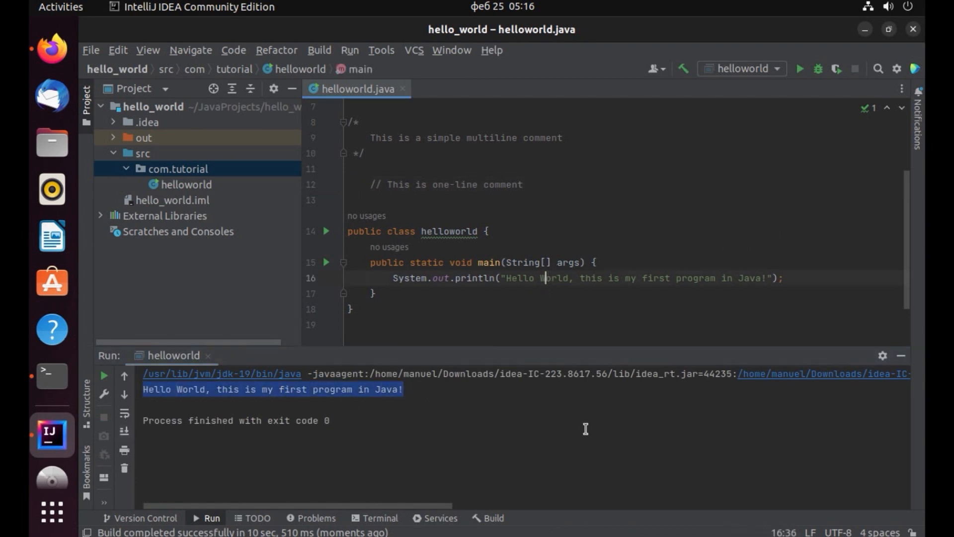